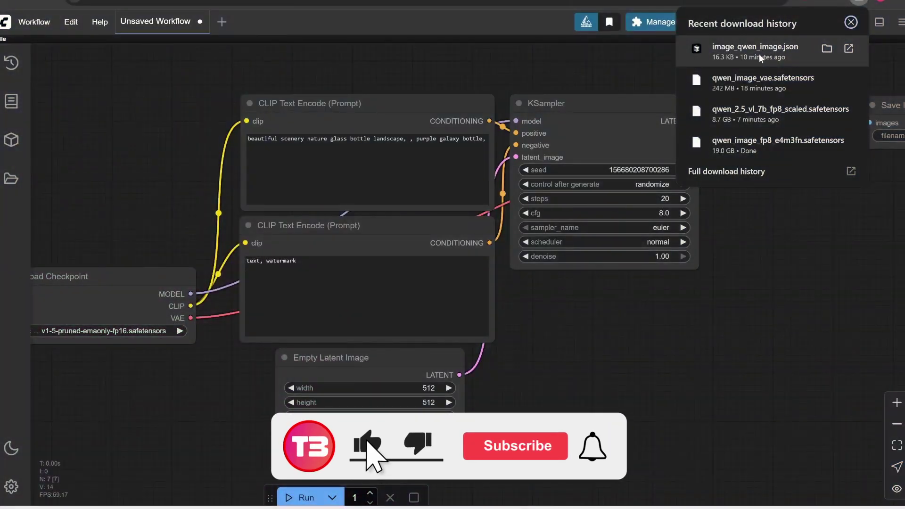
Drag image_qwen_image.json from the download history onto the ComfyUI canvas to load it.
left_click_drag(758, 54, 572, 81)
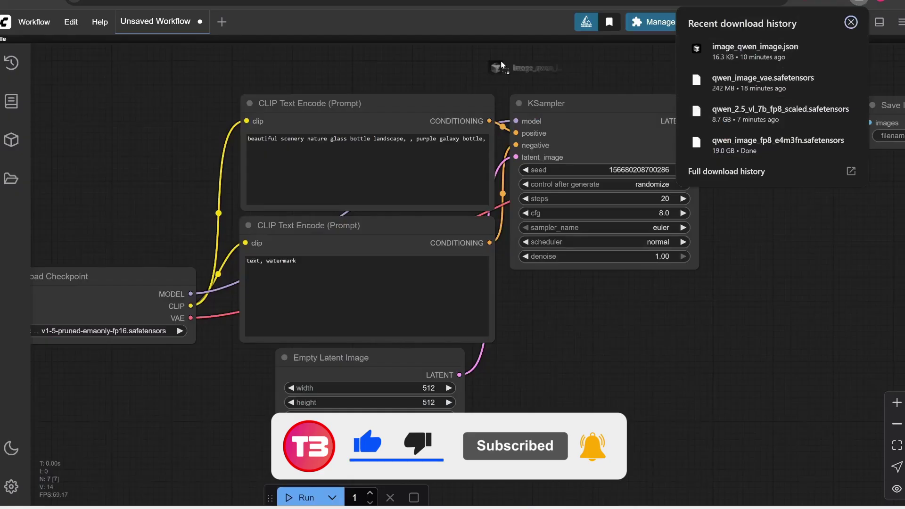
left_click_drag(500, 61, 500, 60)
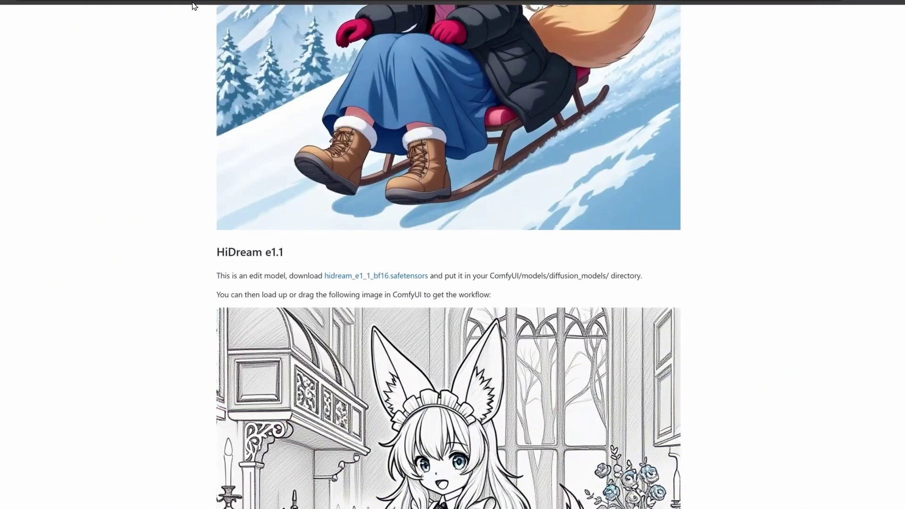
scroll(184, 158, "down", 1)
scroll(183, 157, "down", 2)
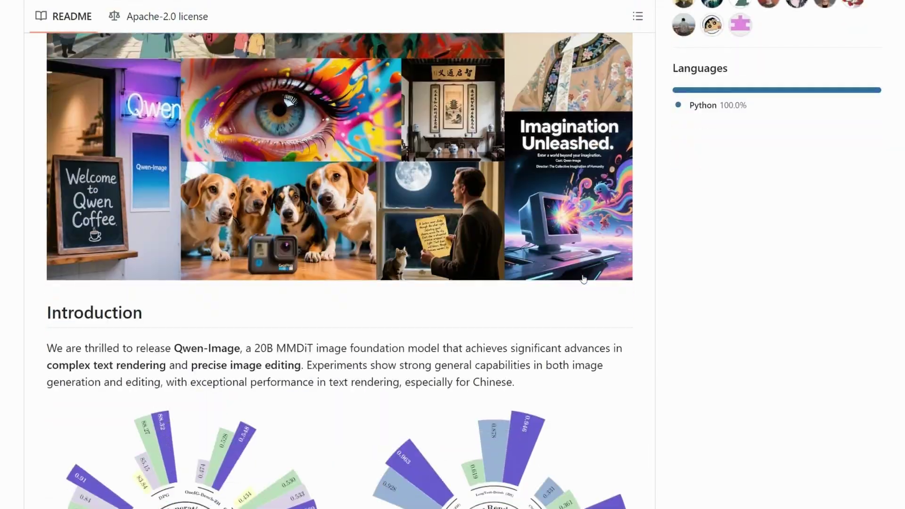
scroll(586, 277, "down", 10)
scroll(717, 244, "down", 10)
scroll(699, 208, "down", 10)
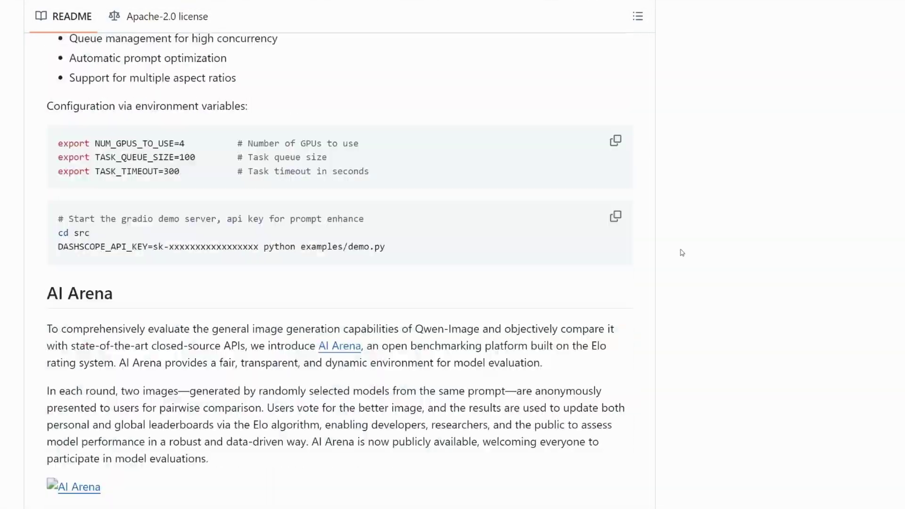
scroll(781, 181, "up", 15)
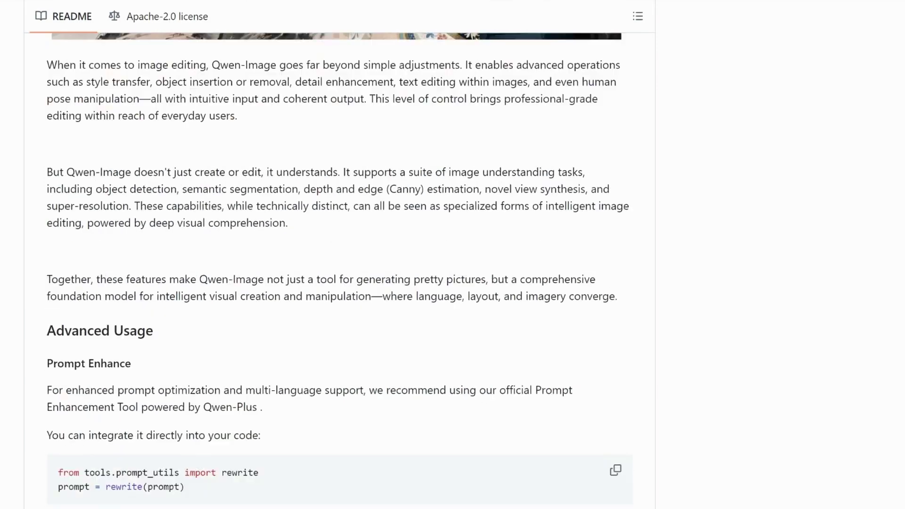
scroll(339, 254, "down", 2)
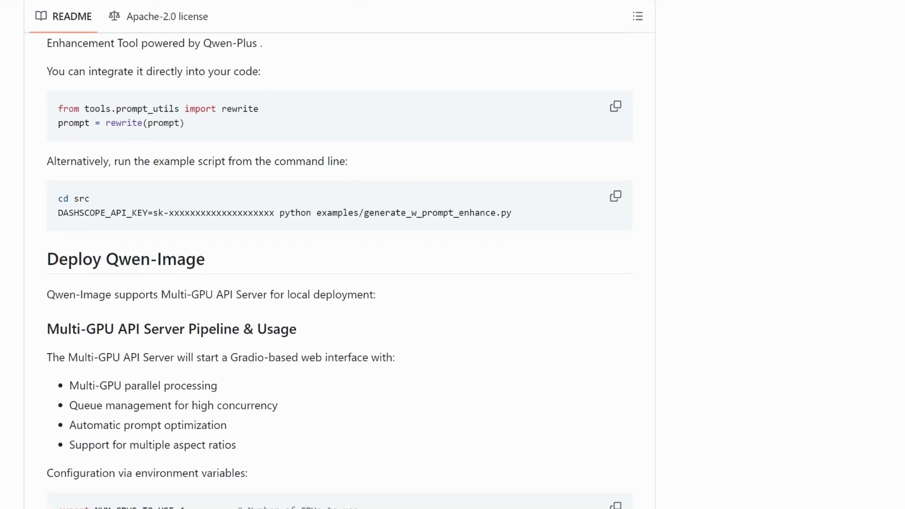
scroll(339, 255, "up", 3)
scroll(340, 254, "down", 5)
scroll(192, 282, "down", 14)
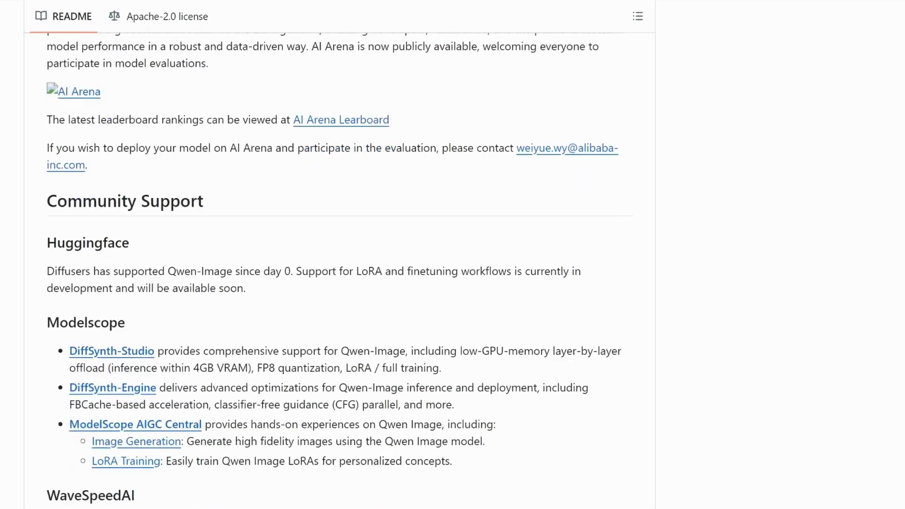
scroll(319, 237, "down", 20)
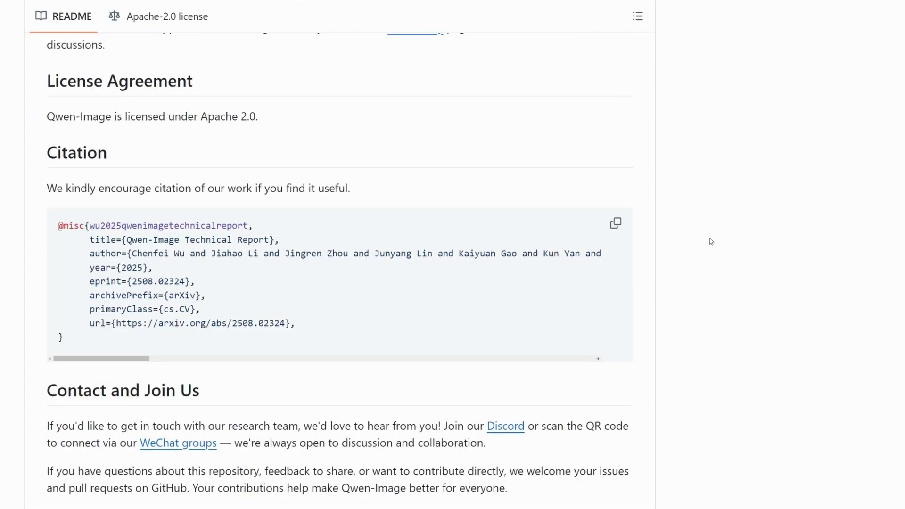
scroll(883, 454, "down", 3)
key("Home")
scroll(353, 85, "down", 6)
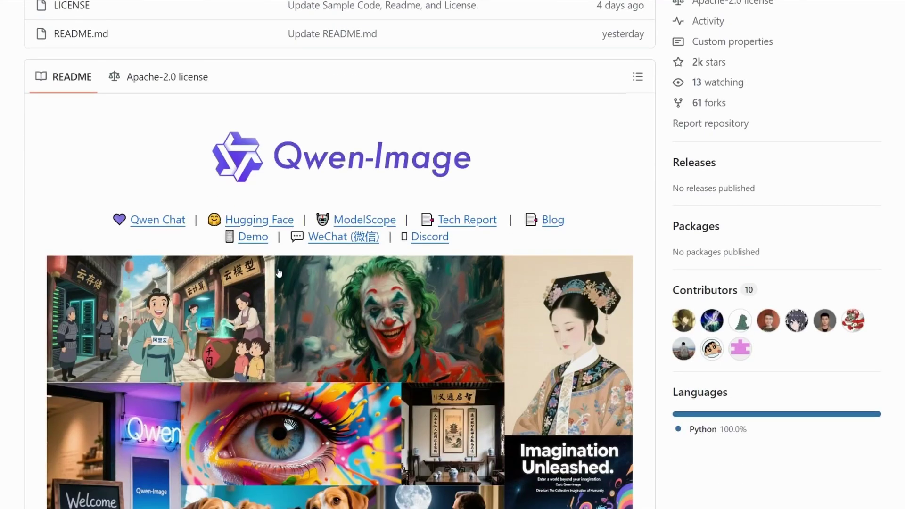
On the Qwen-Image demo, fill in the capybara example prompt, expand Advanced Settings, and run it.
left_click(255, 237)
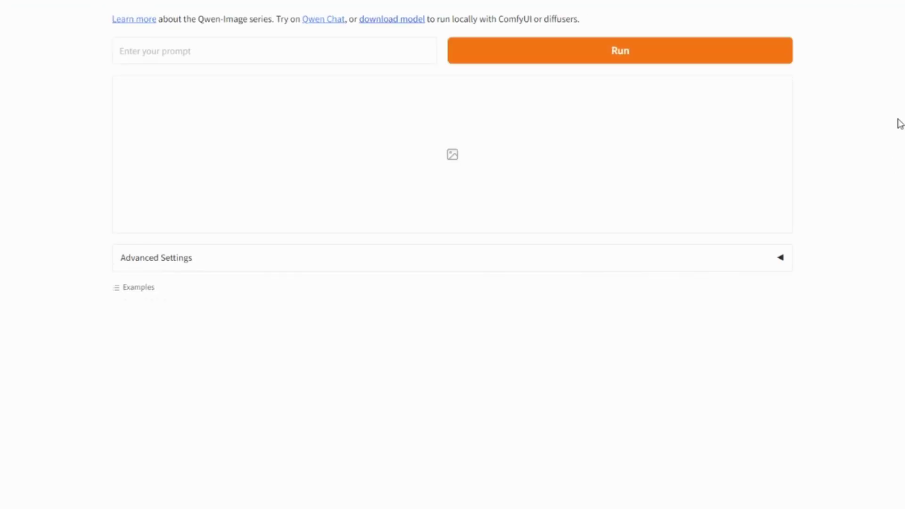
left_click(201, 50)
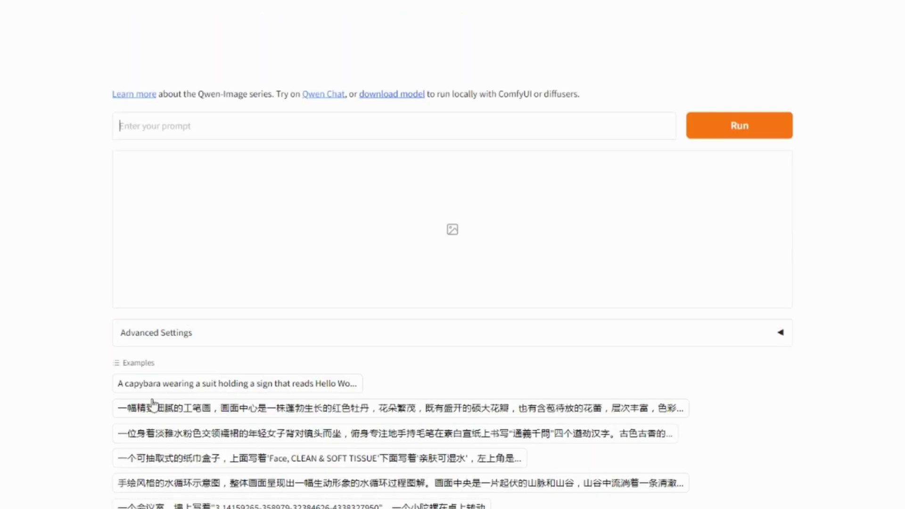
left_click(222, 389)
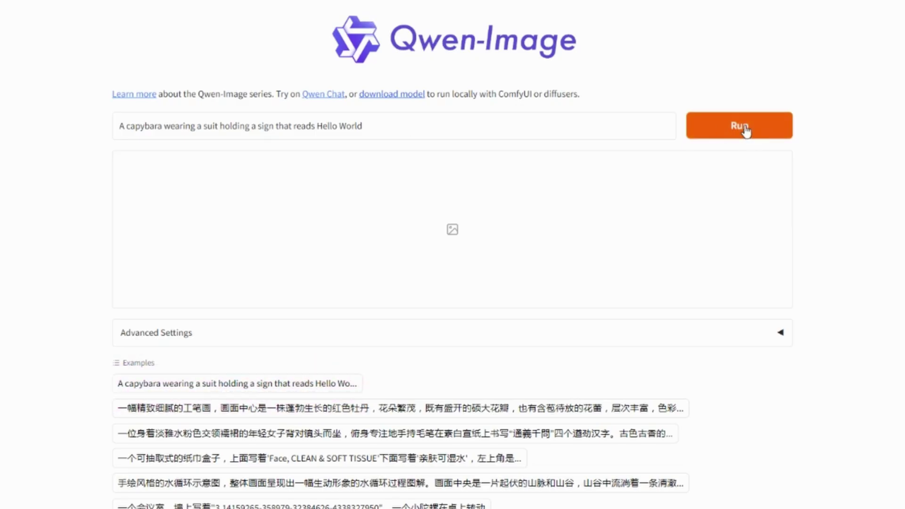
left_click(785, 334)
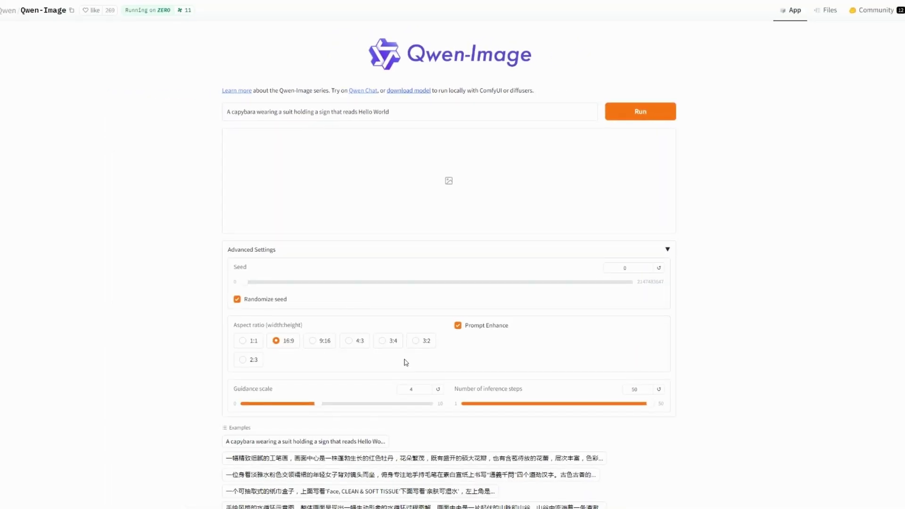
left_click(645, 112)
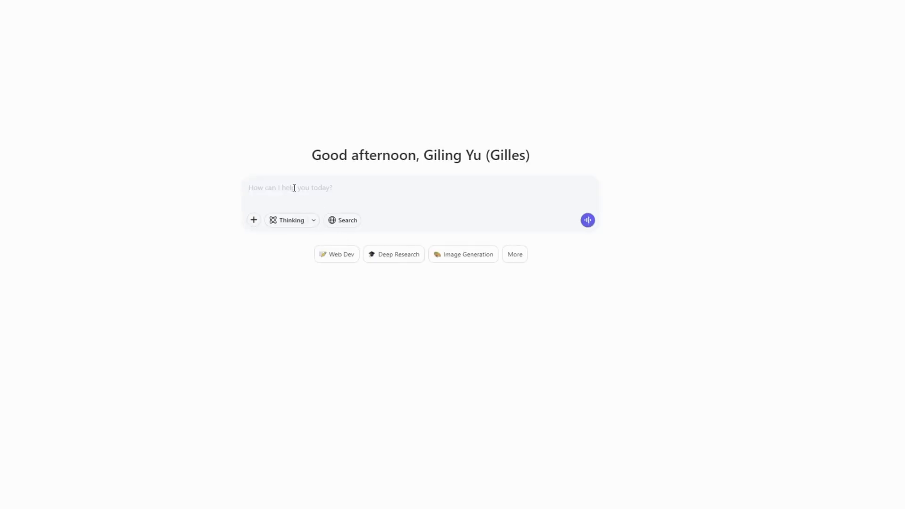
Generate the capybara Hello World sample in Qwen Chat's image mode and enlarge the result.
left_click(467, 255)
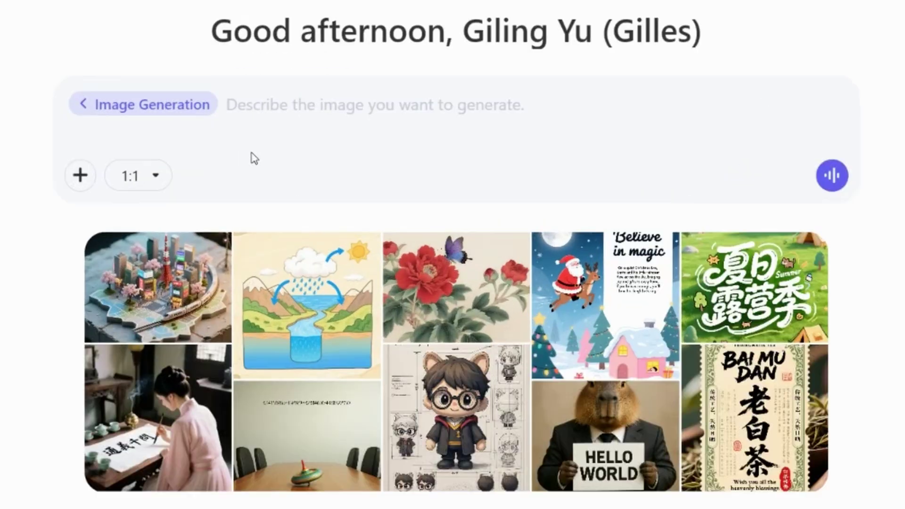
left_click(603, 467)
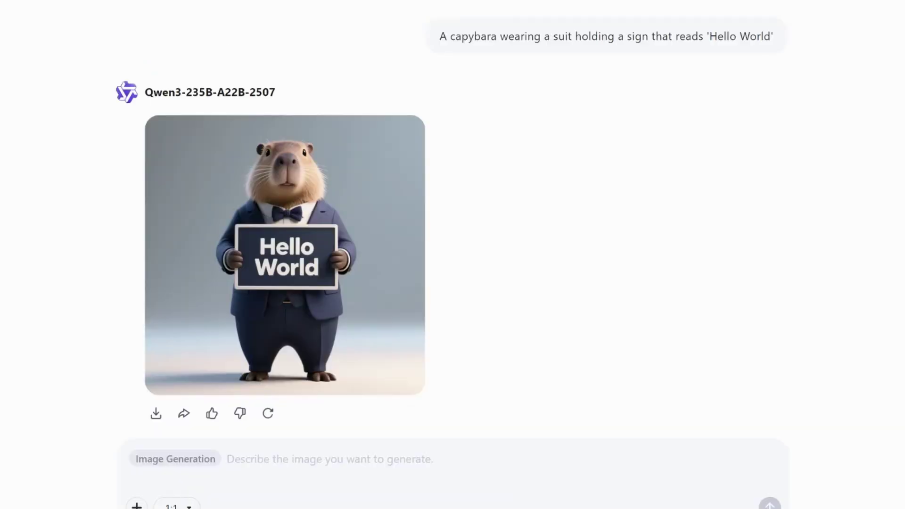
left_click(284, 234)
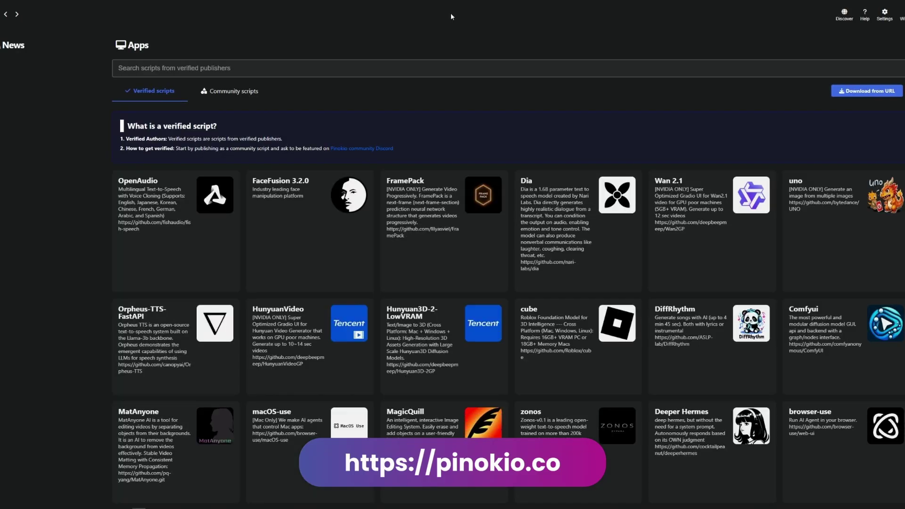
Open the Comfyui card from Pinokio's verified scripts list.
scroll(443, 198, "down", 3)
left_click(810, 236)
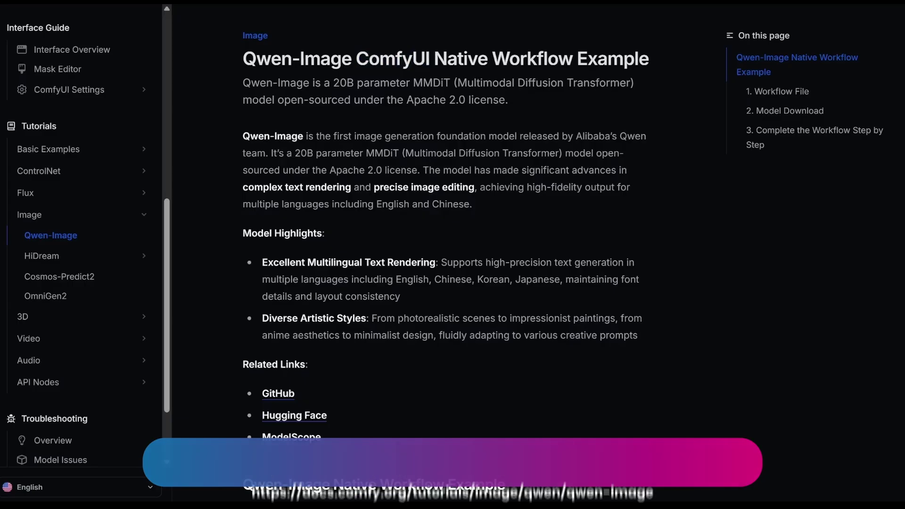
Highlight '24GB' in the 'Tested with RTX 4090D 24GB' line of the VRAM reference.
scroll(569, 169, "down", 10)
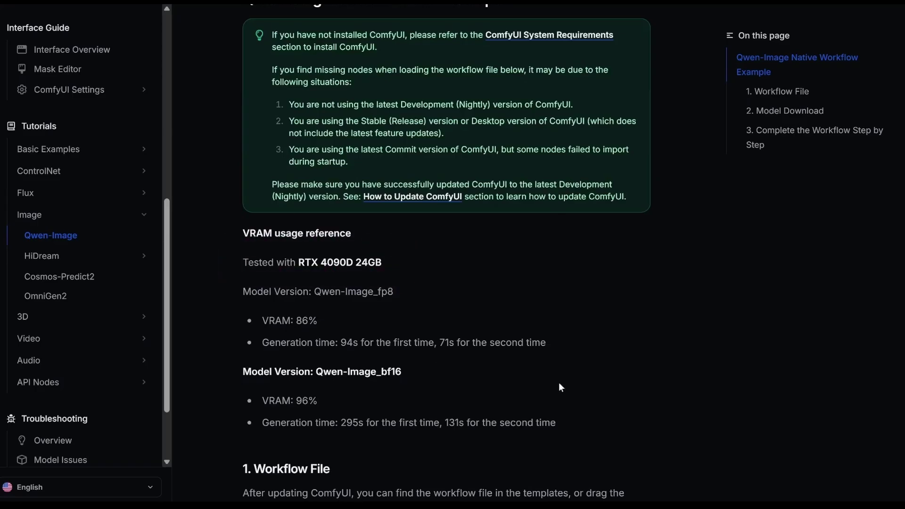
double_click(368, 262)
left_click(345, 308)
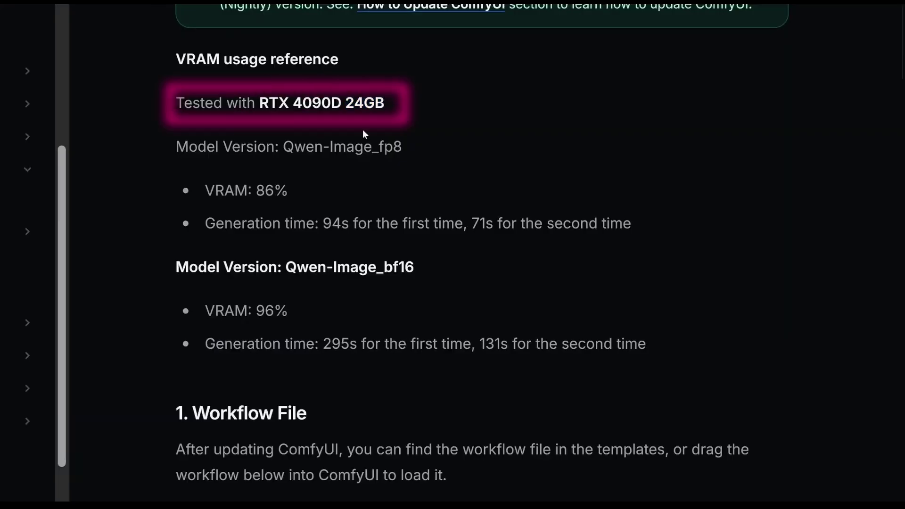
left_click_drag(346, 103, 496, 108)
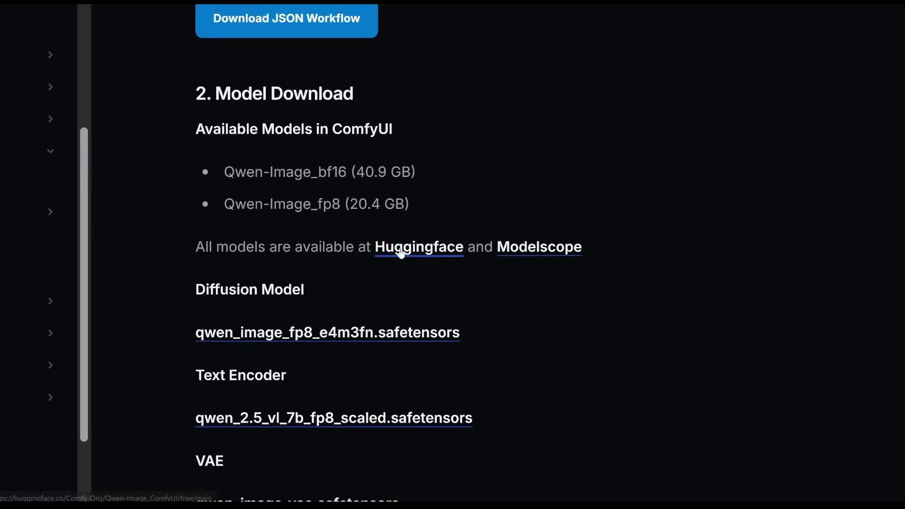
Download qwen_image_fp8_e4m3fn.safetensors from Hugging Face split_files into ComfyUI/models/diffusion_models.
left_click(402, 250)
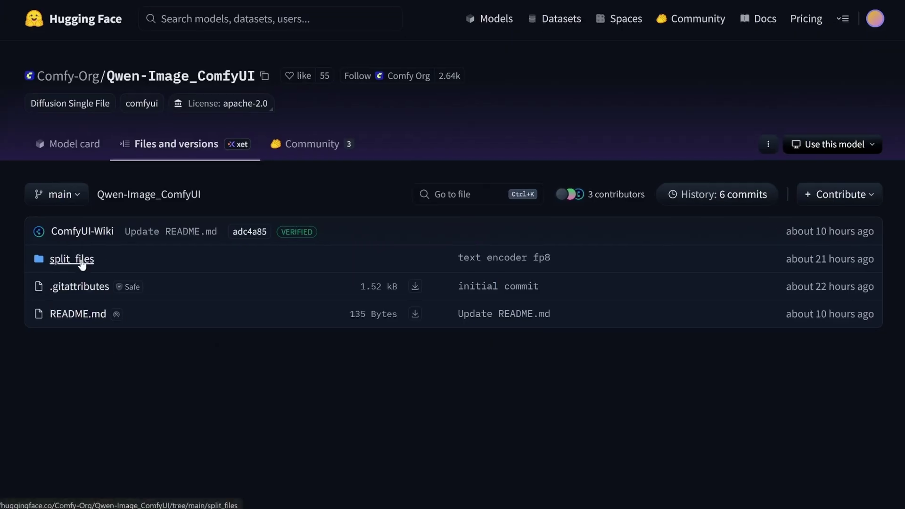
left_click(81, 260)
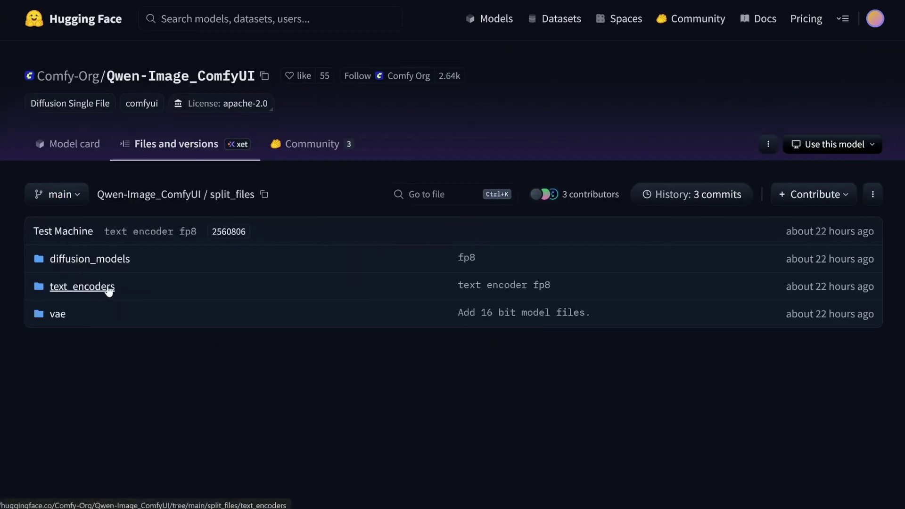
left_click(104, 261)
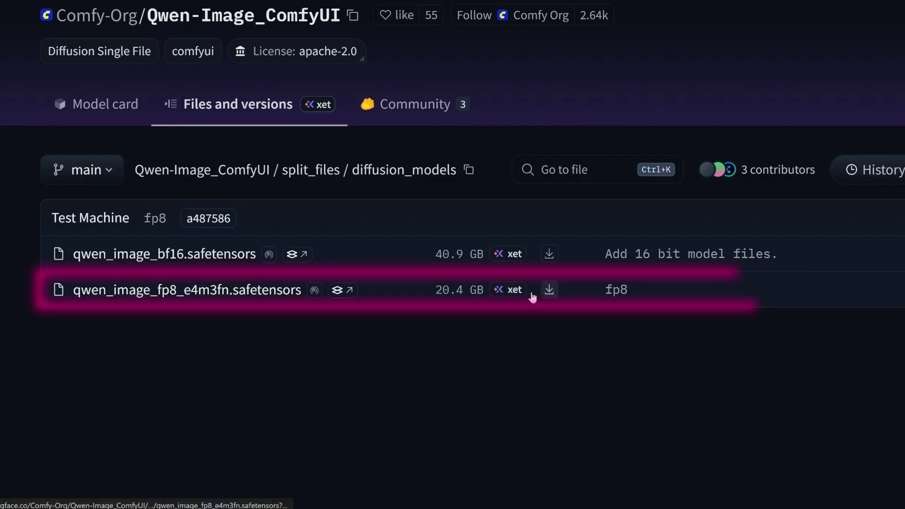
left_click(548, 291)
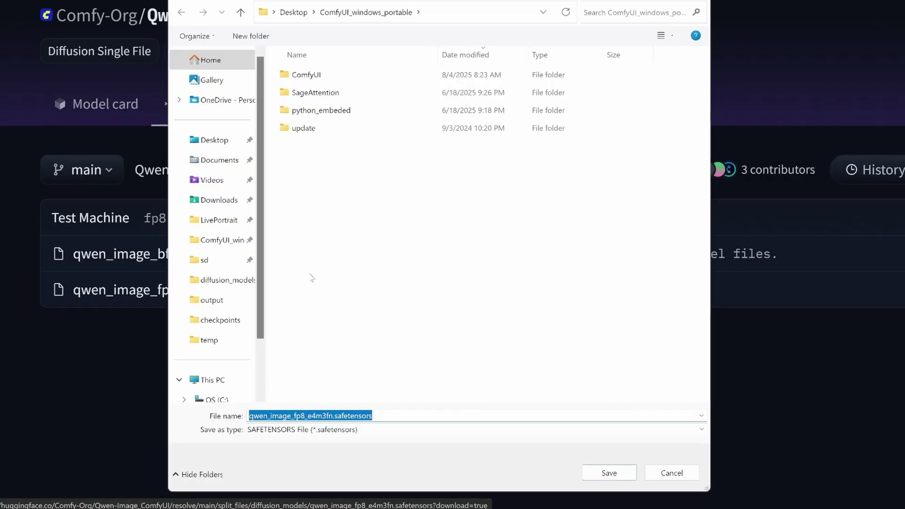
double_click(314, 76)
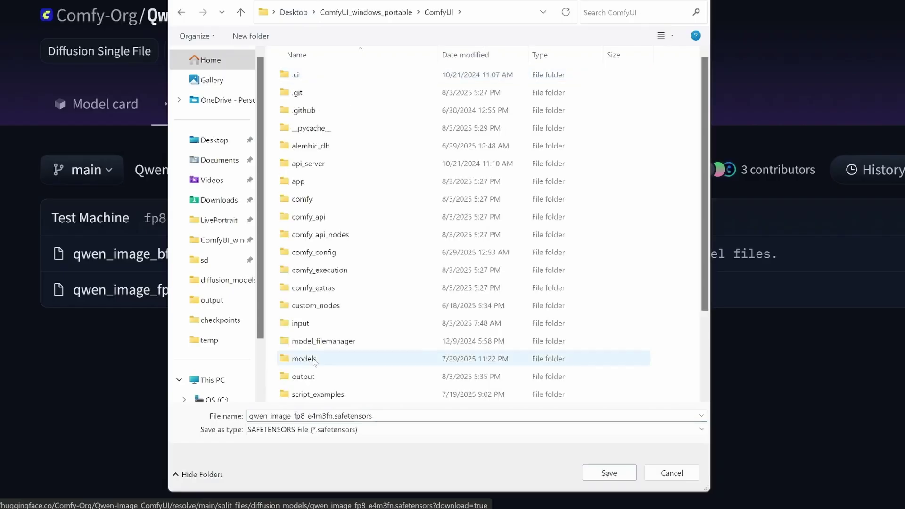
double_click(312, 358)
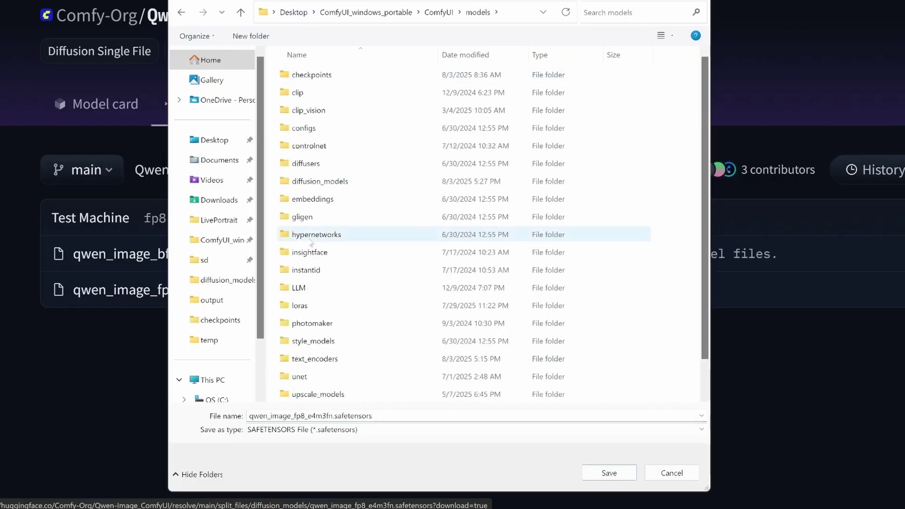
double_click(323, 183)
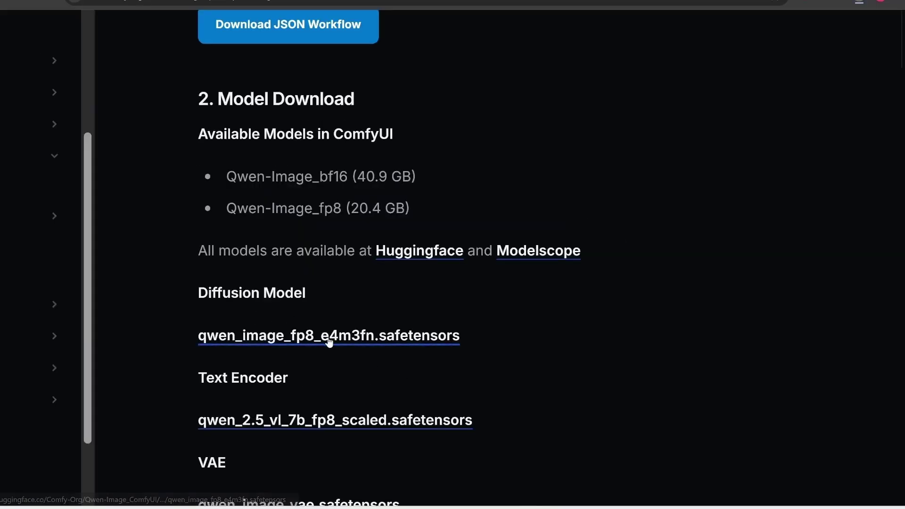
Download the qwen_2.5_vl_7b_fp8_scaled.safetensors text encoder into ComfyUI\models\text_encoders.
scroll(329, 342, "down", 1)
scroll(329, 342, "down", 2)
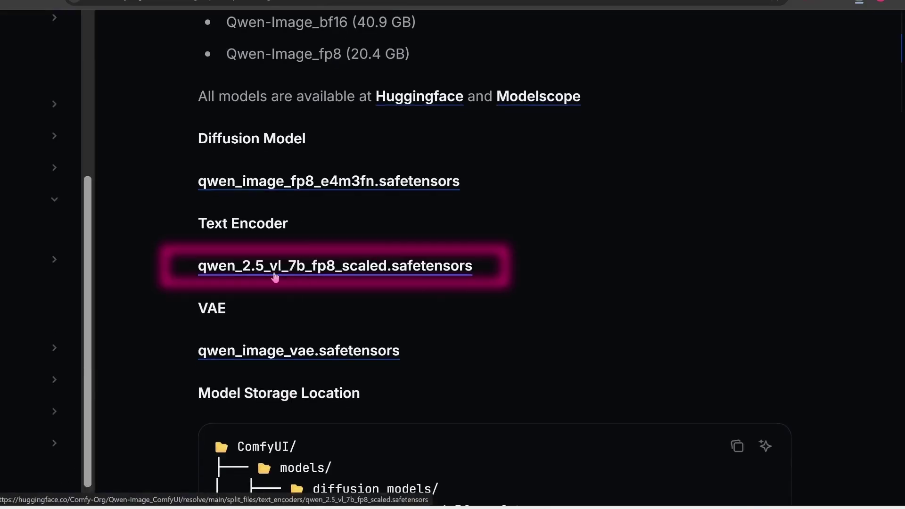
left_click(294, 270)
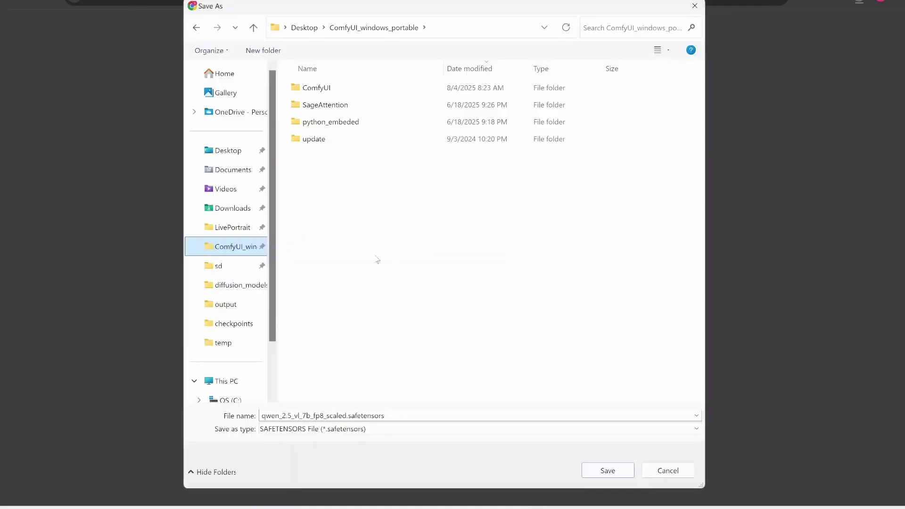
double_click(318, 90)
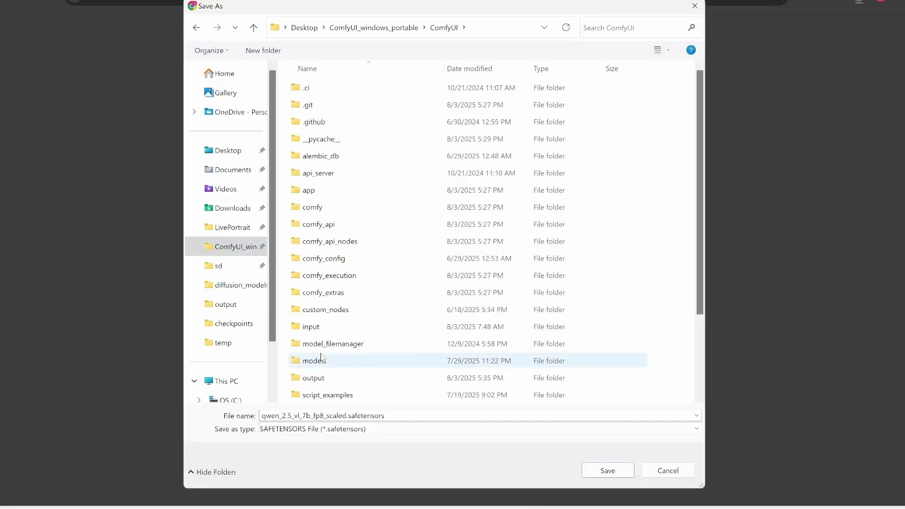
double_click(332, 361)
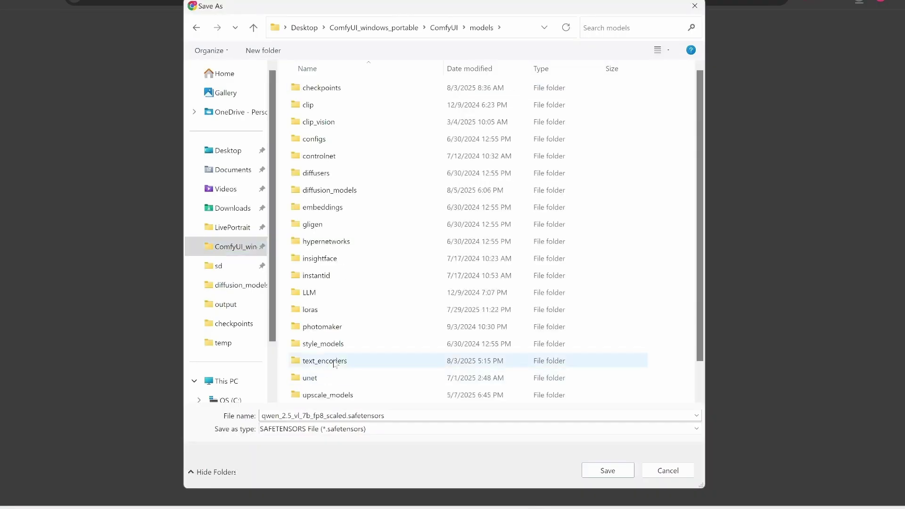
double_click(334, 362)
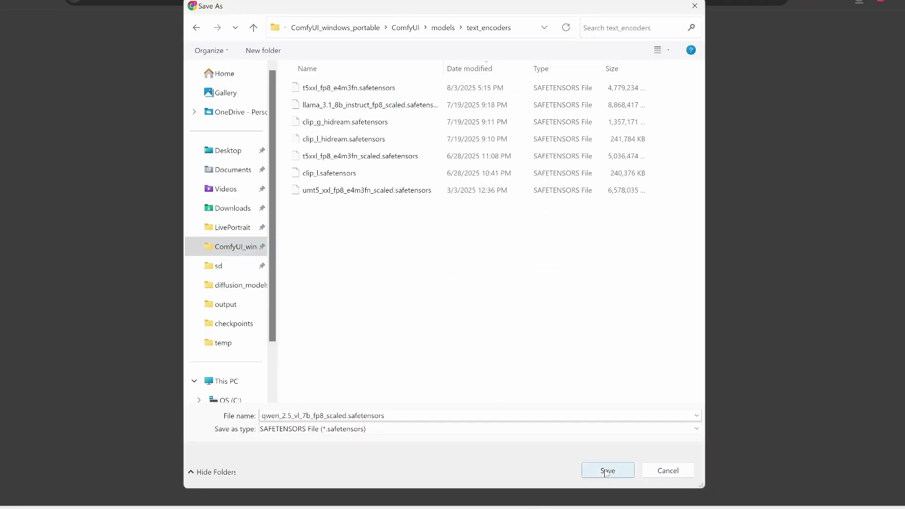
left_click(607, 470)
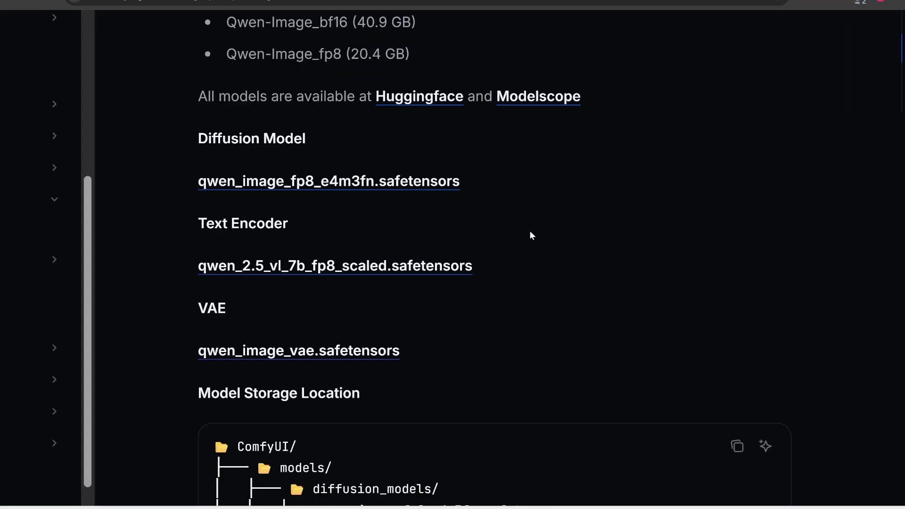
Save qwen_image_vae.safetensors from the docs link into ComfyUI\models\vae.
scroll(529, 232, "down", 2)
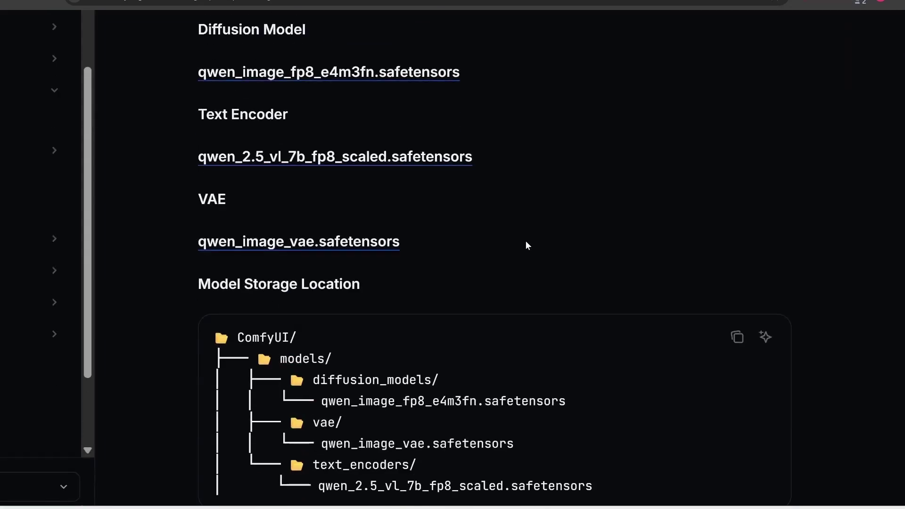
left_click(274, 251)
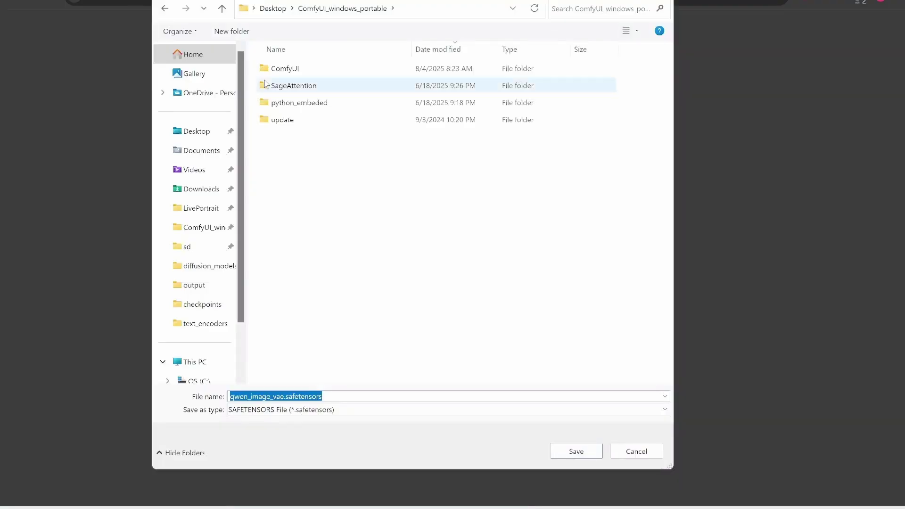
double_click(284, 69)
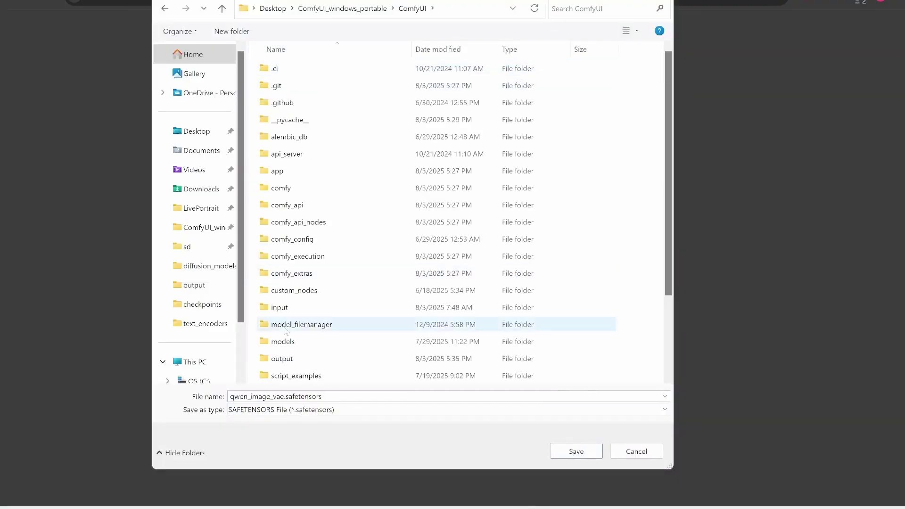
double_click(281, 339)
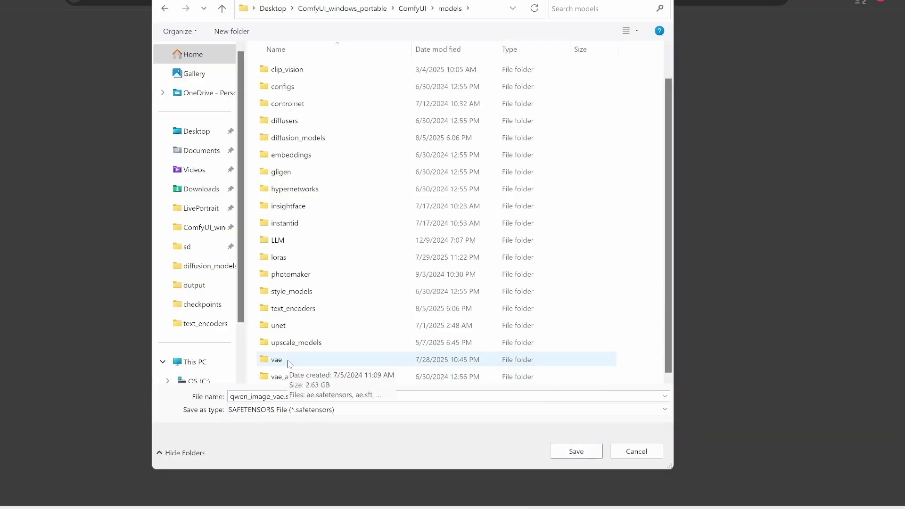
double_click(282, 367)
left_click(580, 451)
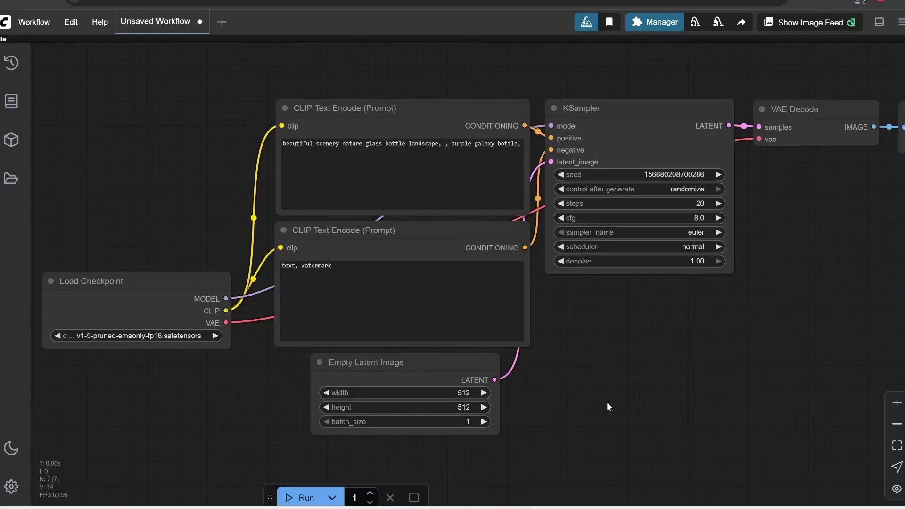
Run Update ComfyUI from the Manager, dismiss the success popup, and restart.
left_click(653, 22)
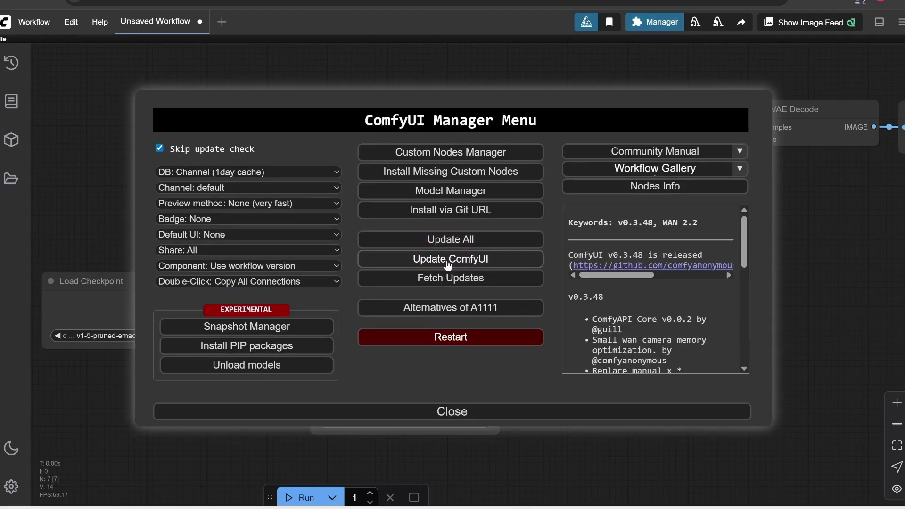
left_click(449, 265)
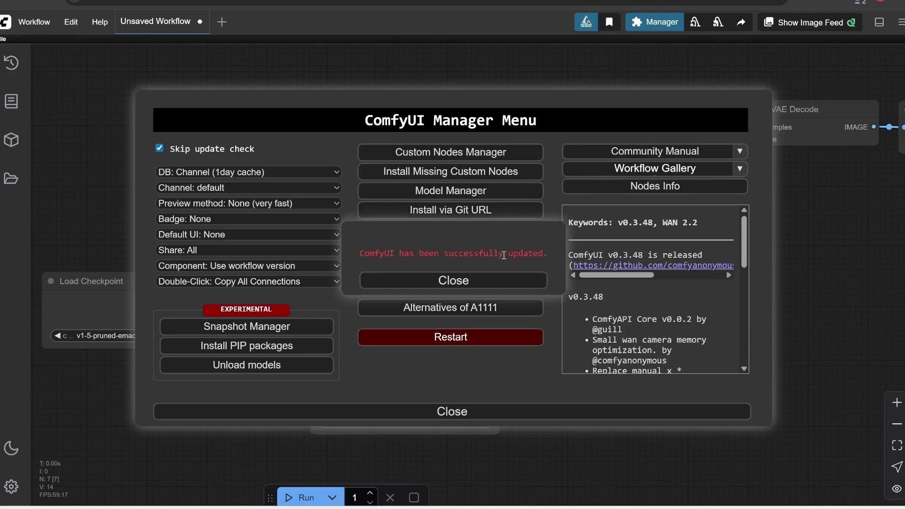
left_click(474, 283)
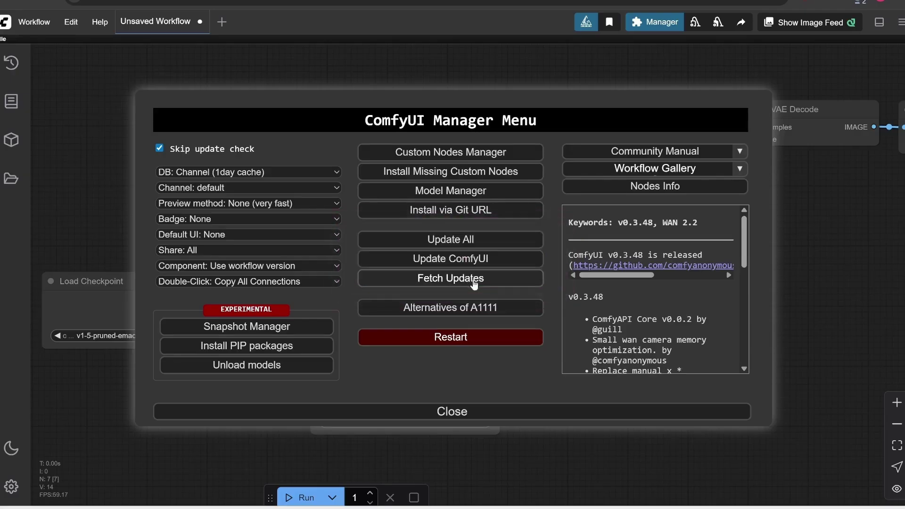
left_click(481, 338)
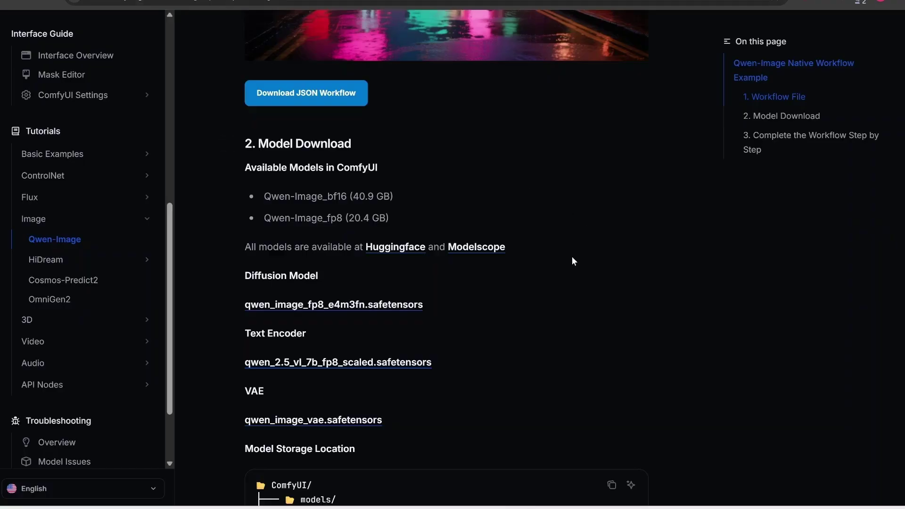
Choose 'Save link as...' on the Download JSON Workflow button for image_qwen_image.json.
scroll(572, 260, "up", 3)
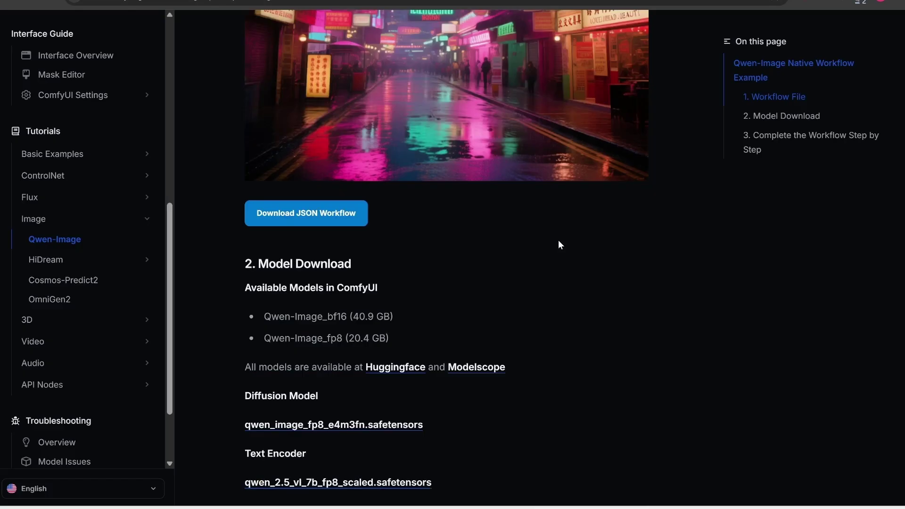
right_click(339, 221)
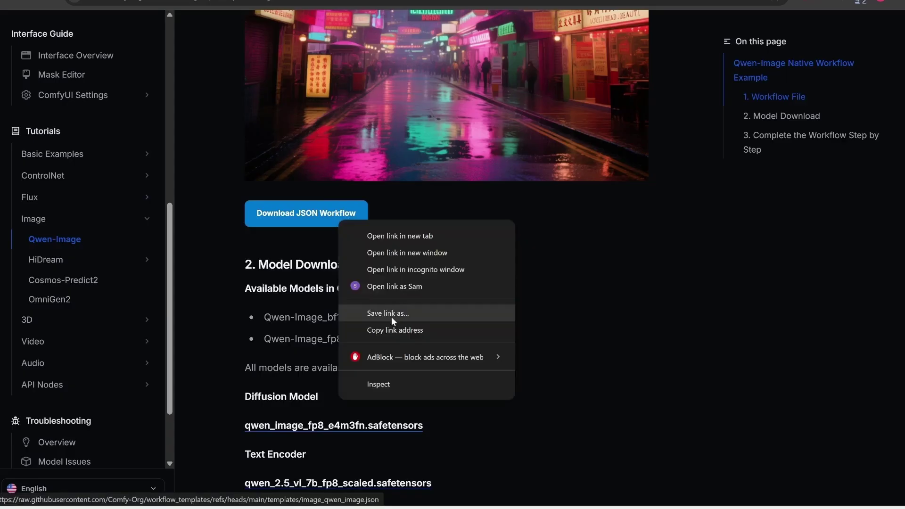
left_click(391, 313)
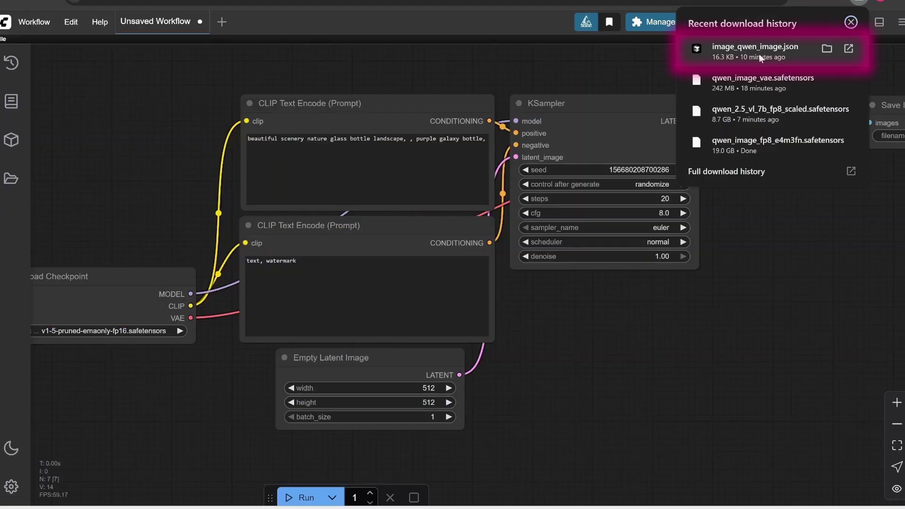
Load the downloaded image_qwen_image workflow file onto the ComfyUI canvas.
left_click_drag(758, 54, 500, 60)
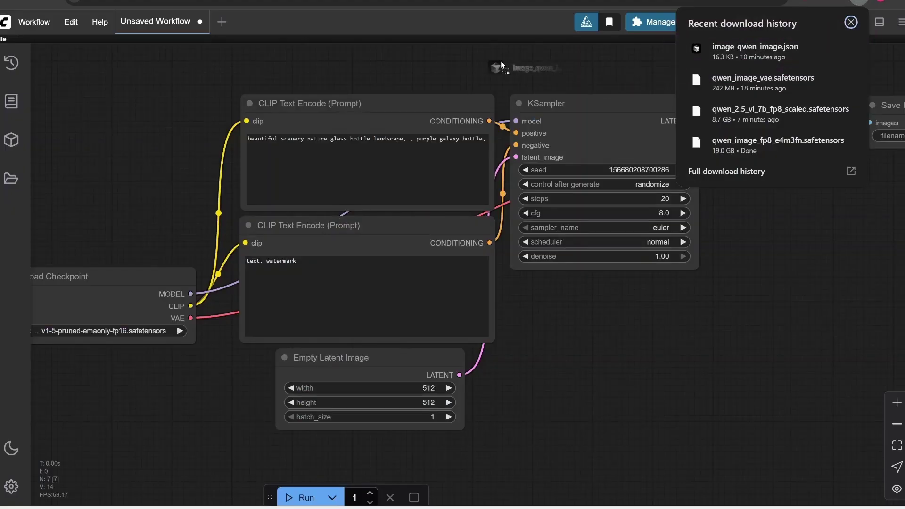
left_click_drag(501, 60, 500, 59)
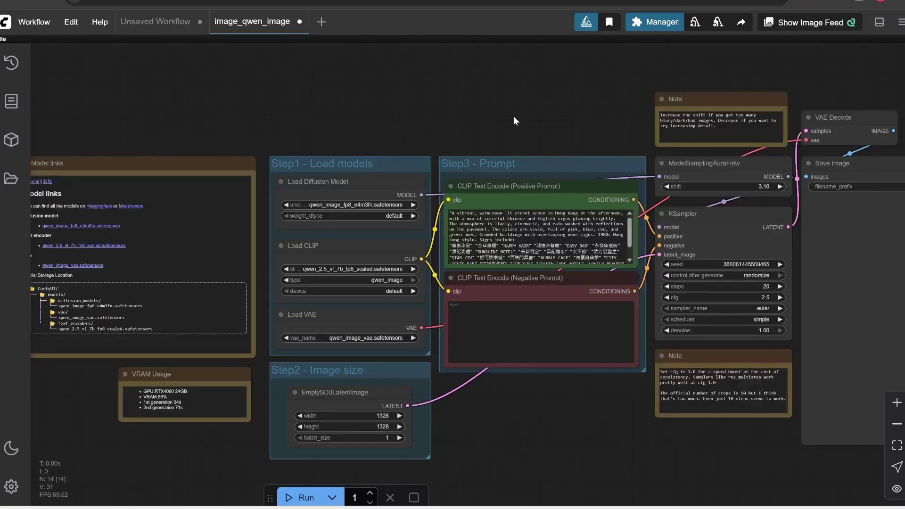
scroll(513, 116, "down", 2)
scroll(580, 377, "up", 3)
scroll(577, 381, "right", 4)
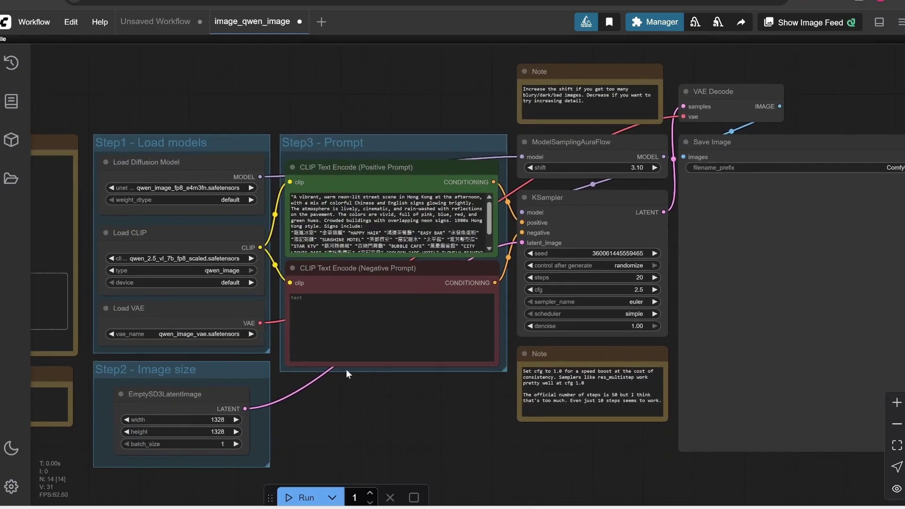
scroll(345, 370, "up", 2)
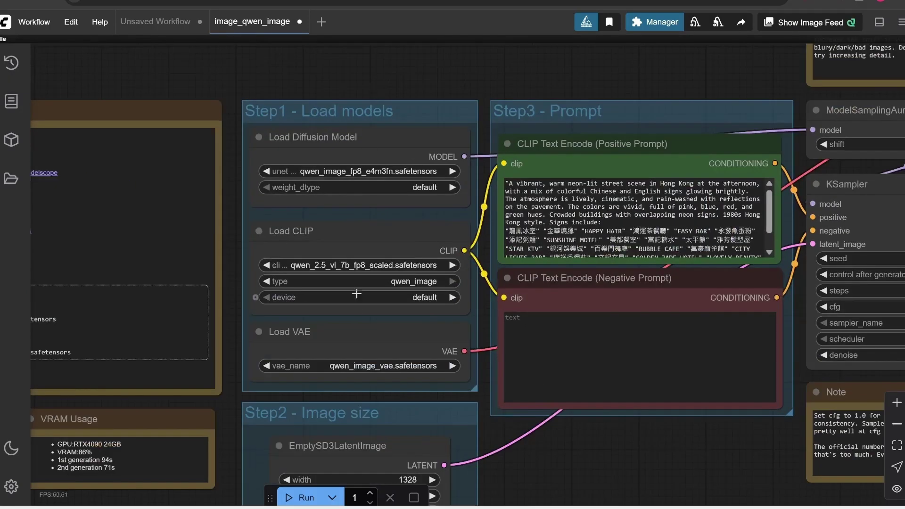
scroll(277, 128, "up", 1)
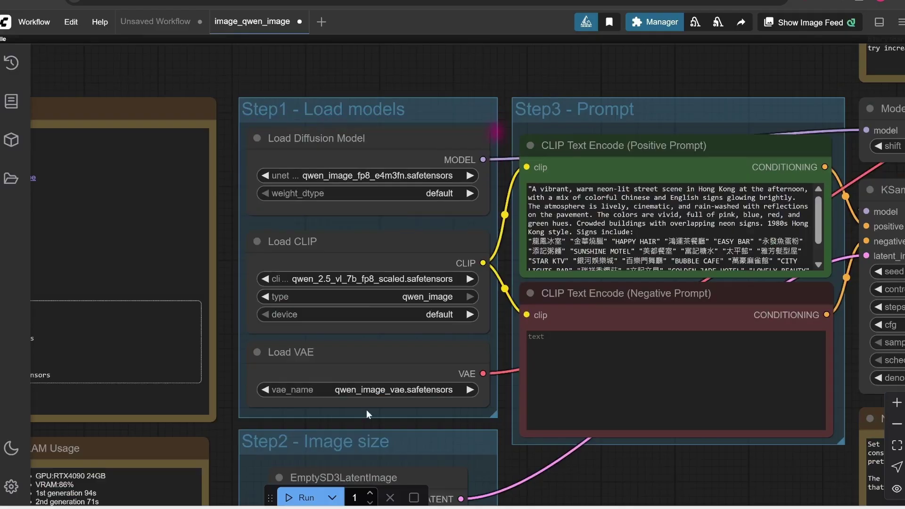
Set the loaders to qwen_image_fp8_e4m3fn, qwen_2.5_vl_7b_fp8_scaled and qwen_image_vae.
left_click(358, 175)
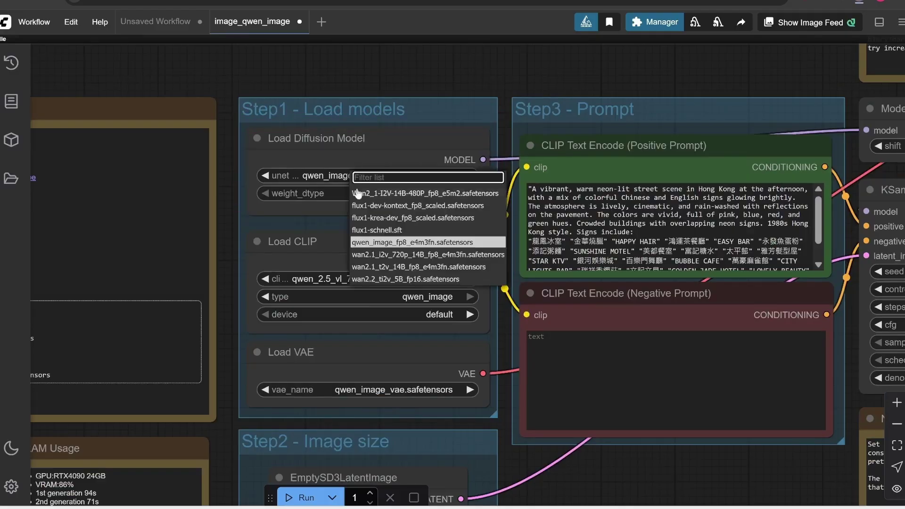
left_click(416, 250)
left_click(362, 279)
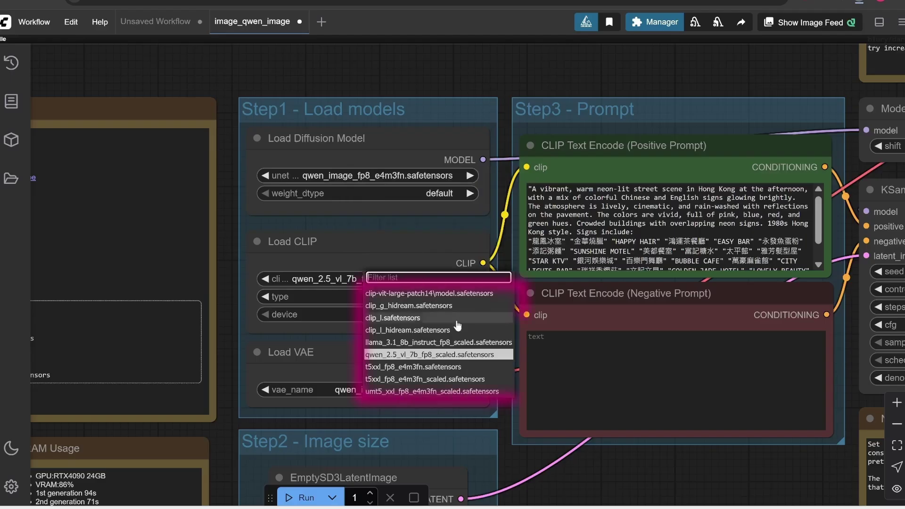
left_click(395, 358)
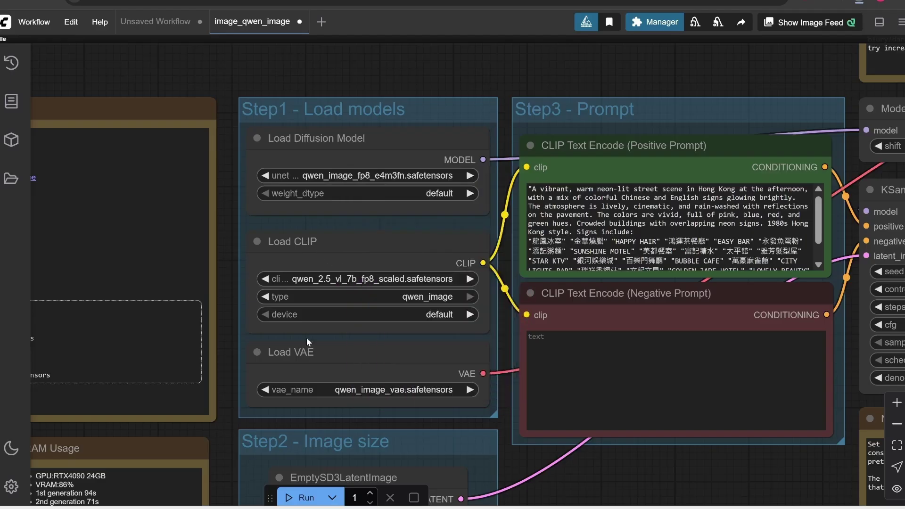
left_click(348, 391)
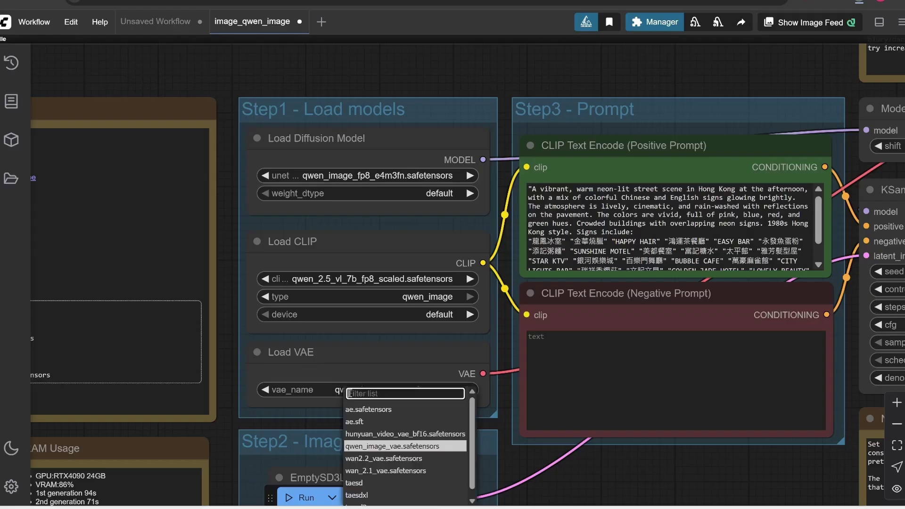
left_click(373, 447)
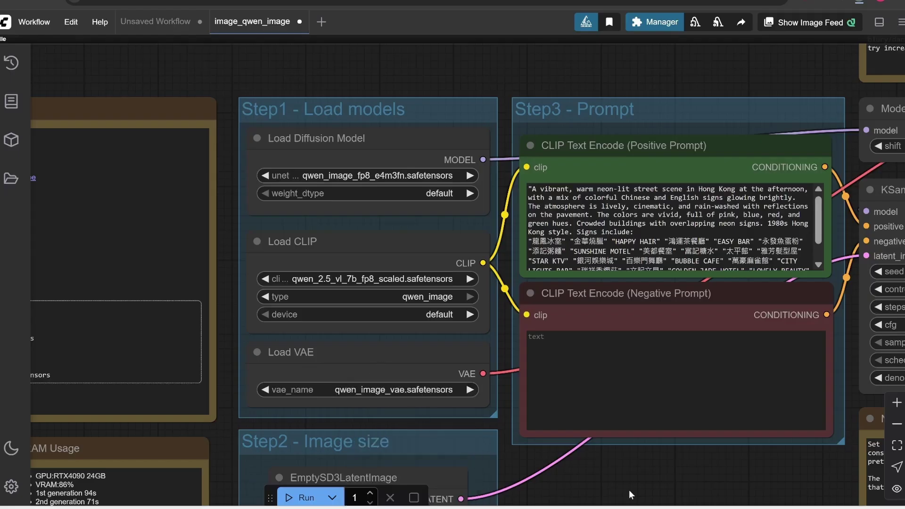
Change the EmptySD3LatentImage height to 800, leaving the width at 1328.
scroll(635, 488, "down", 4)
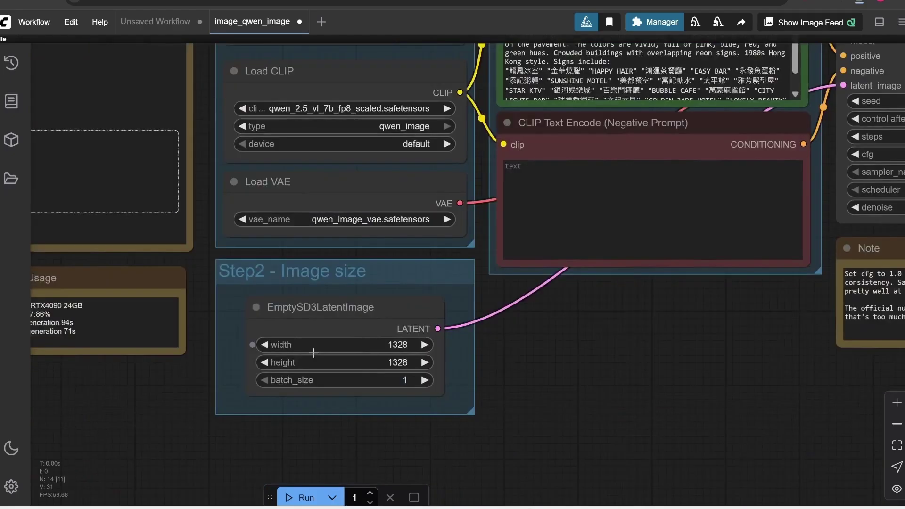
scroll(348, 368, "up", 3)
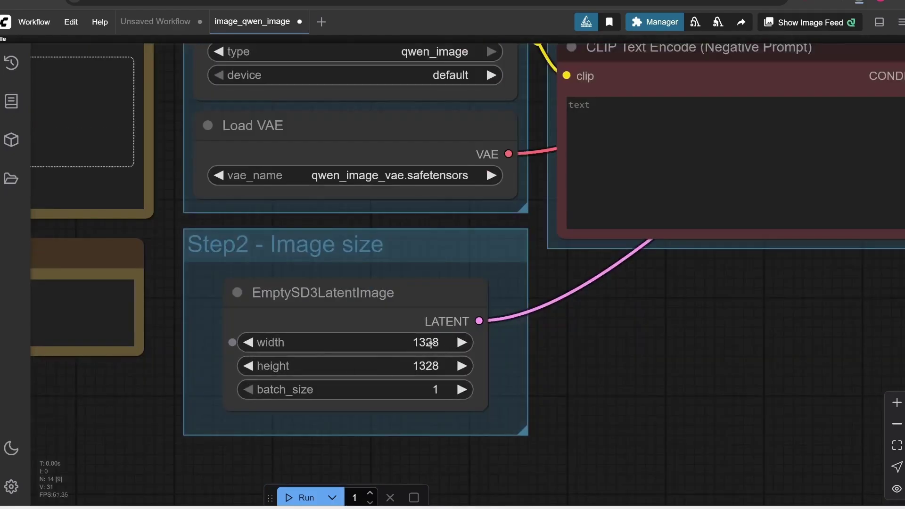
left_click(423, 369)
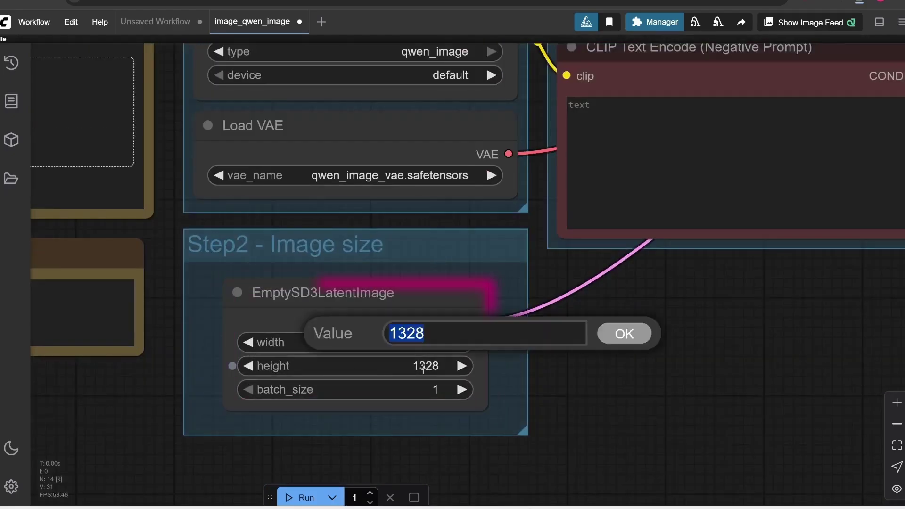
type("800")
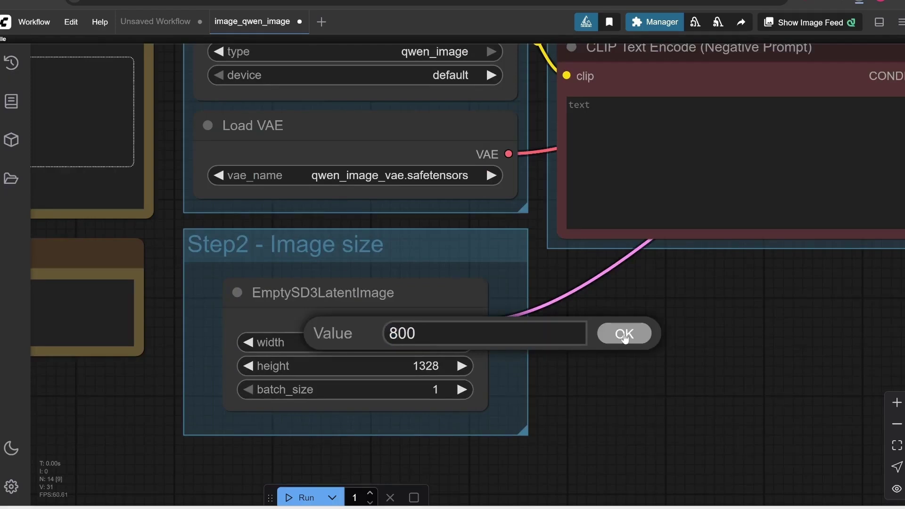
left_click(624, 334)
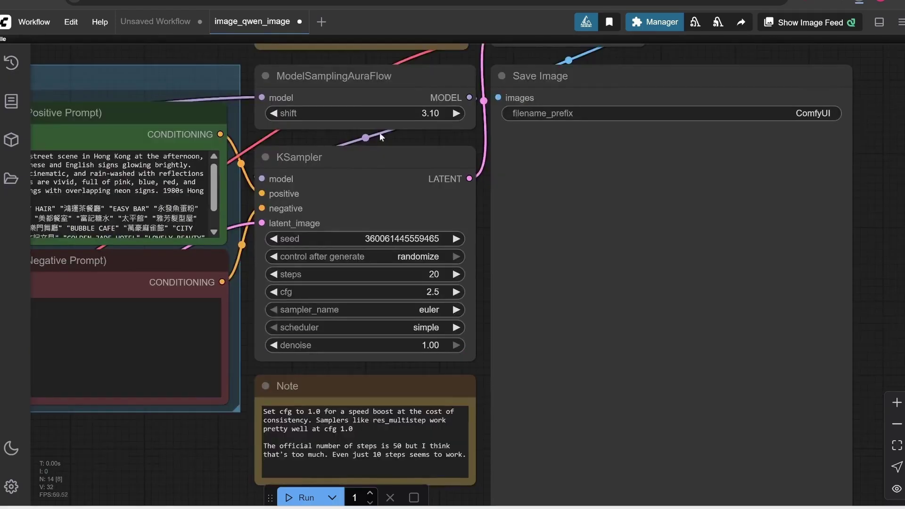
scroll(363, 297, "up", 3)
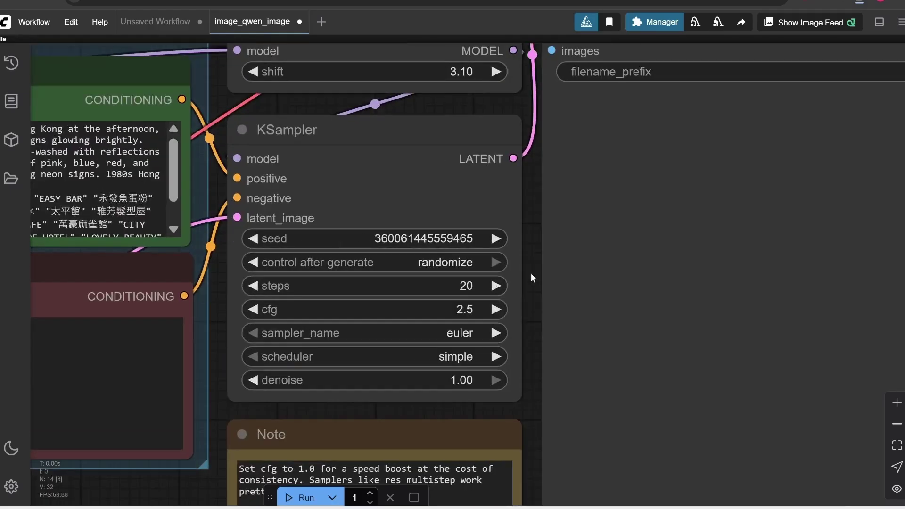
left_click_drag(533, 273, 573, 306)
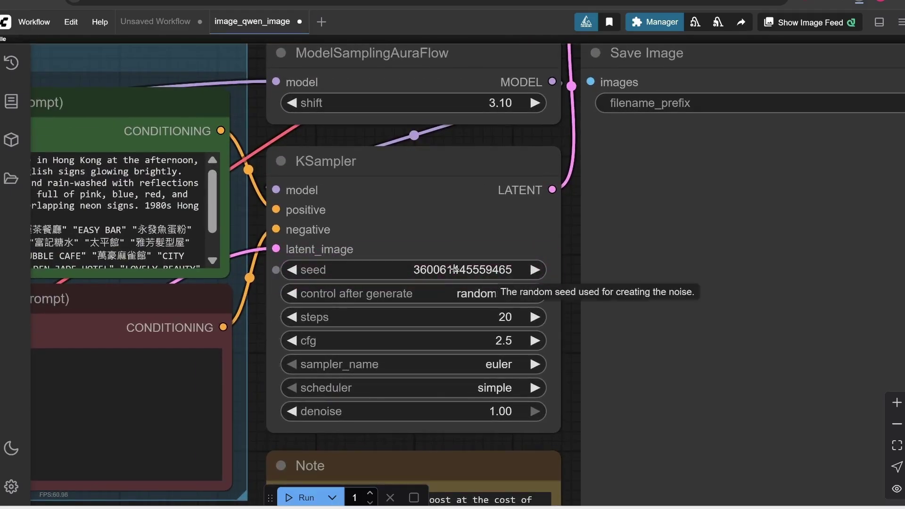
scroll(101, 212, "left", 5)
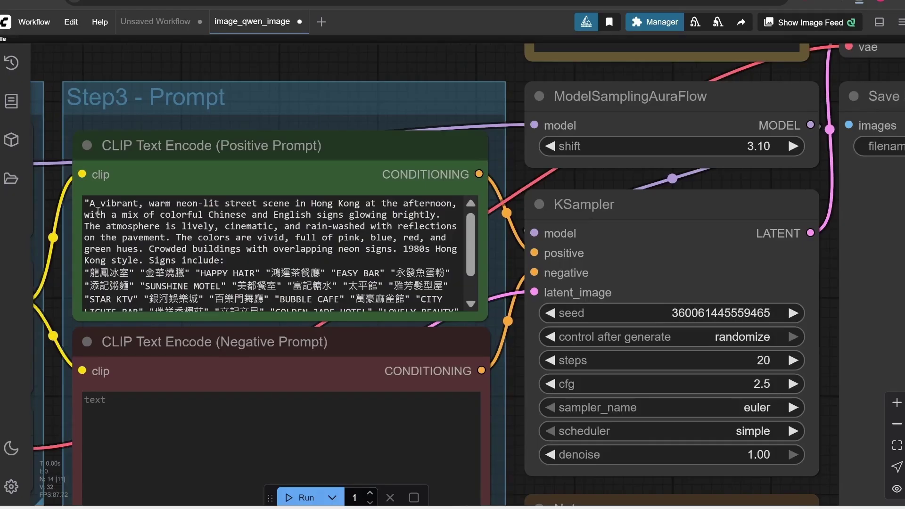
left_click(98, 212)
left_click_drag(87, 203, 348, 301)
left_click(514, 302)
scroll(699, 306, "up", 2)
scroll(748, 322, "down", 2)
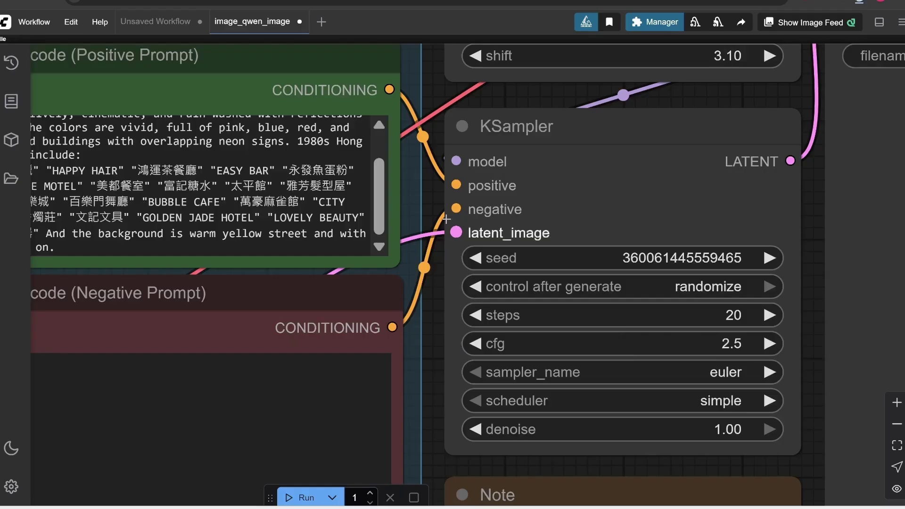
left_click_drag(426, 185, 561, 222)
key("ctrl+a")
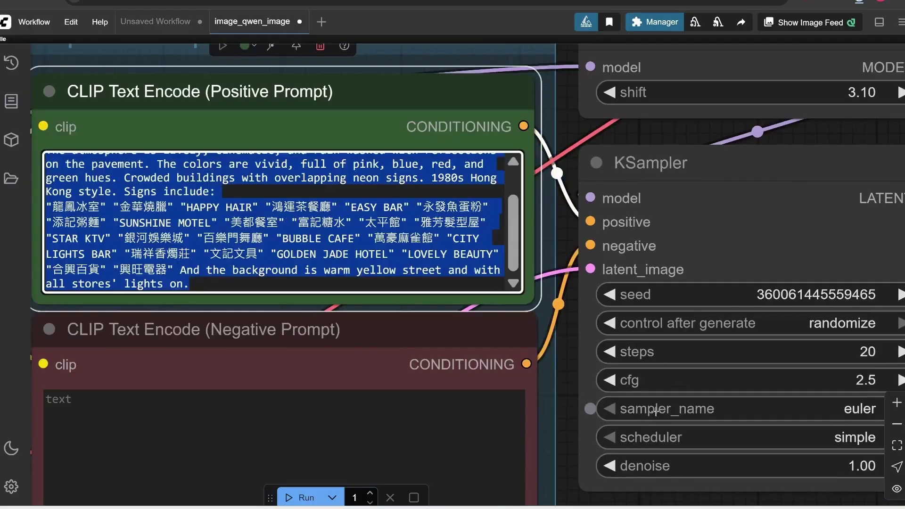
left_click_drag(574, 424, 329, 354)
left_click_drag(513, 347, 646, 385)
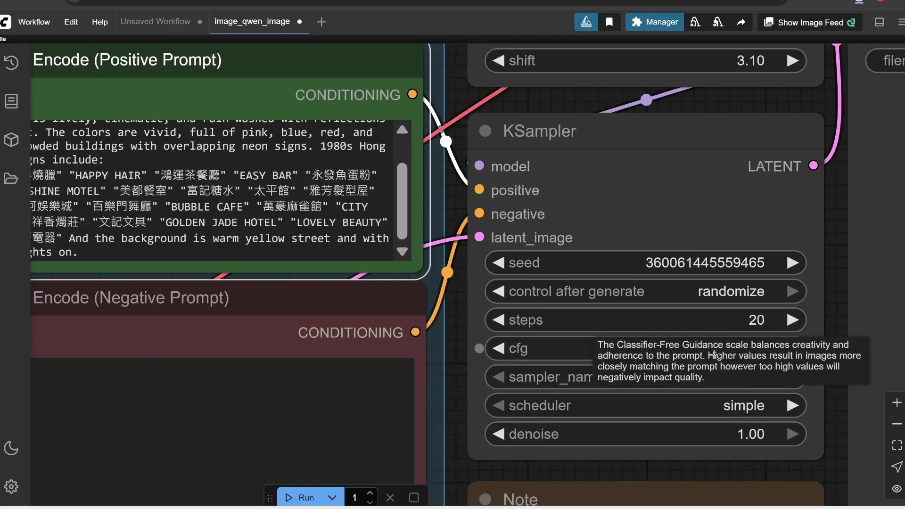
left_click(753, 375)
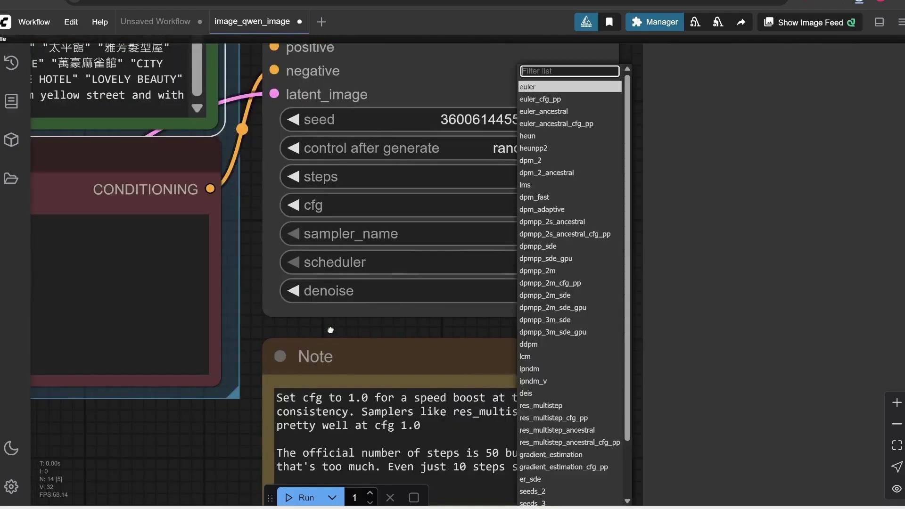
left_click(414, 232)
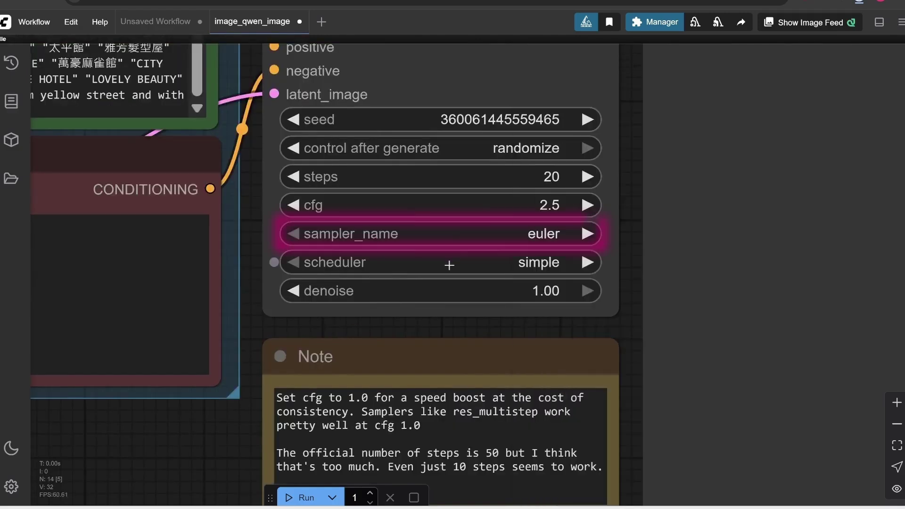
left_click(561, 235)
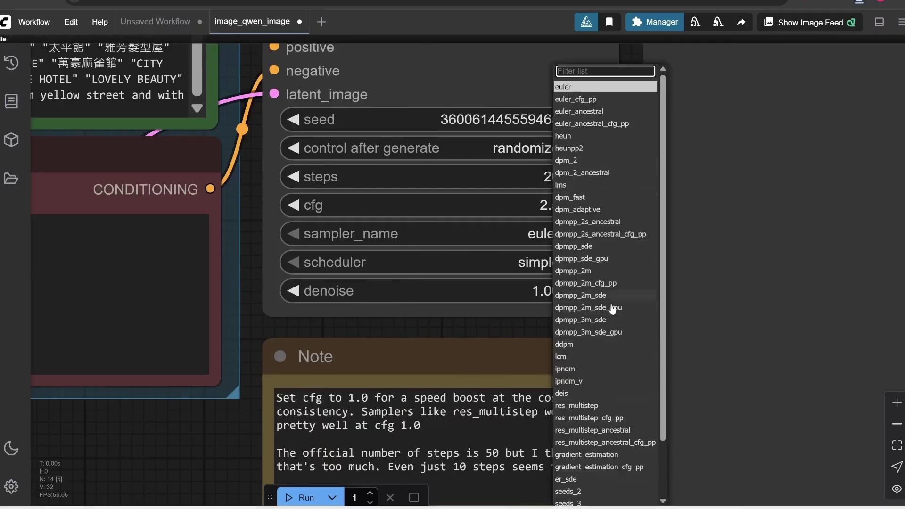
scroll(603, 176, "down", 2)
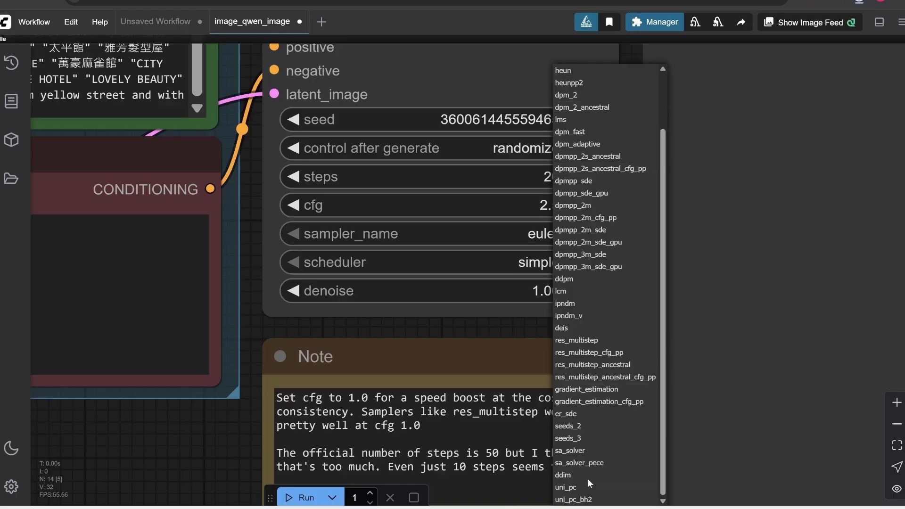
scroll(515, 289, "down", 4)
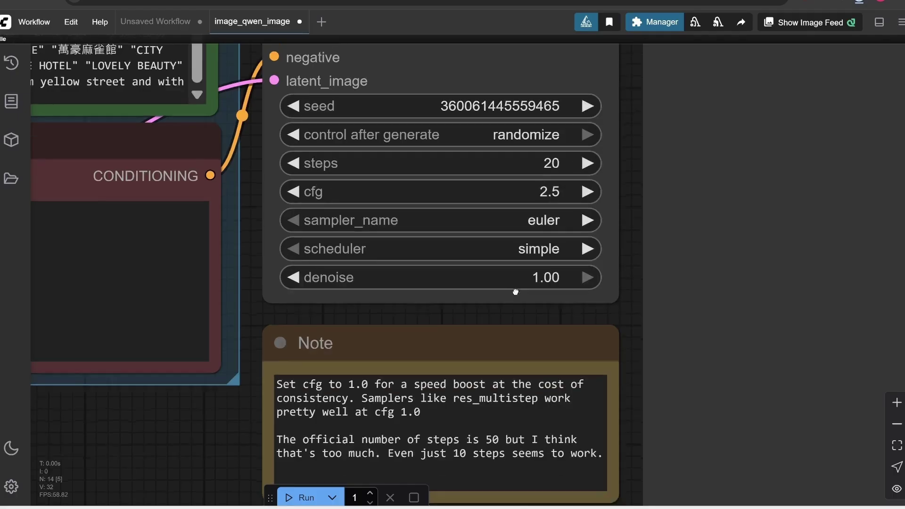
scroll(477, 245, "right", 1)
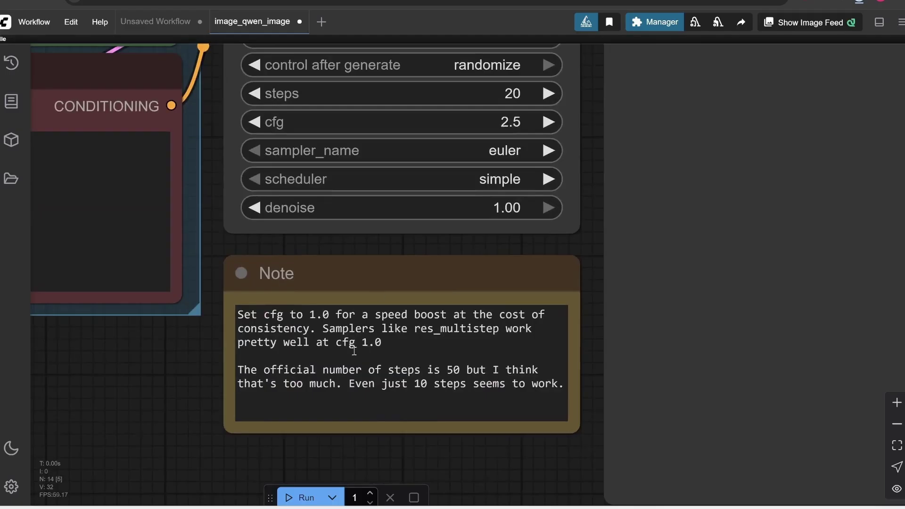
left_click(266, 313)
left_click_drag(266, 314, 355, 312)
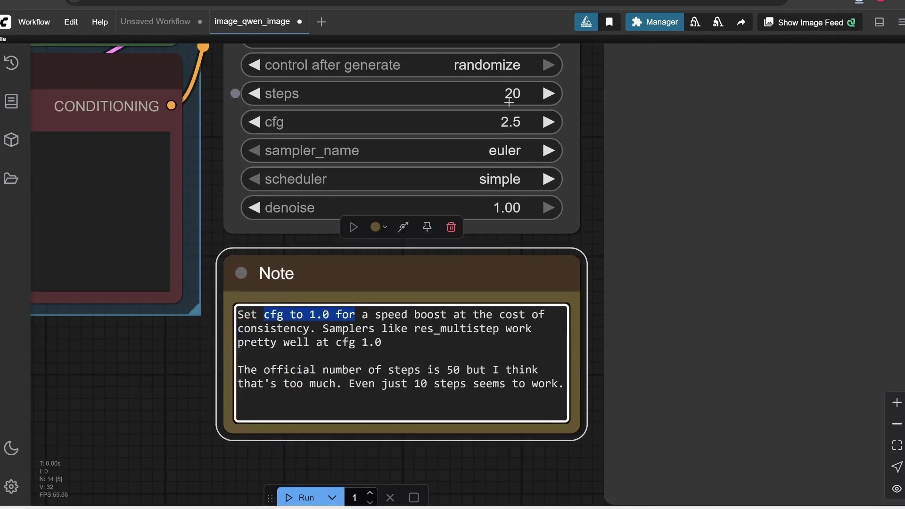
left_click(504, 123)
scroll(504, 123, "up", 5)
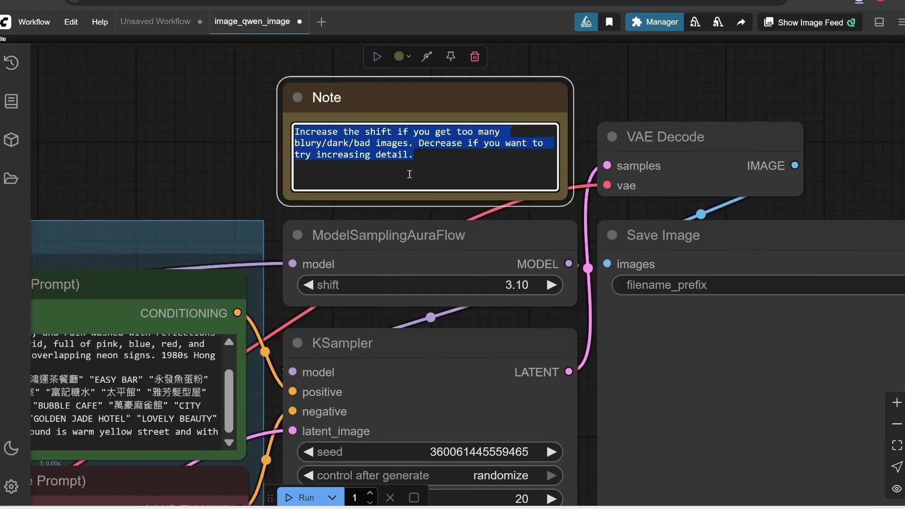
left_click(410, 174)
key("ctrl+a")
left_click(418, 158)
scroll(419, 159, "up", 1)
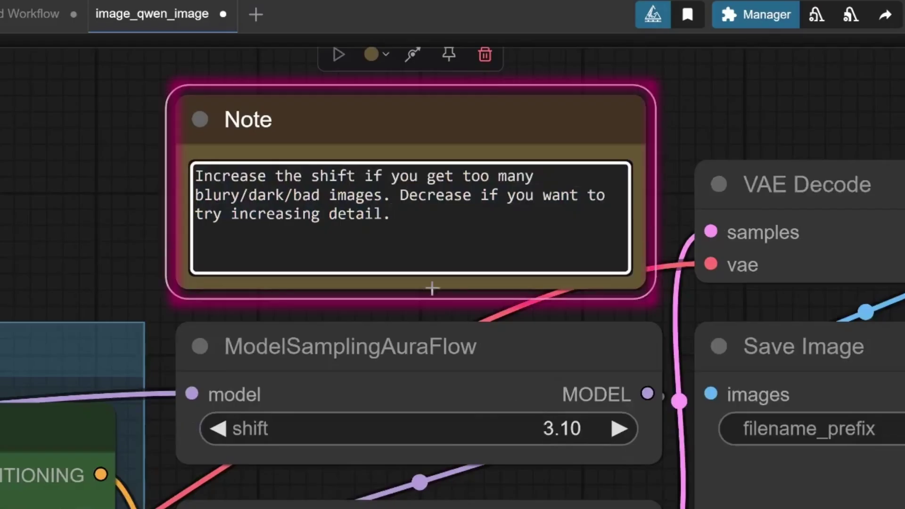
left_click_drag(464, 176, 438, 210)
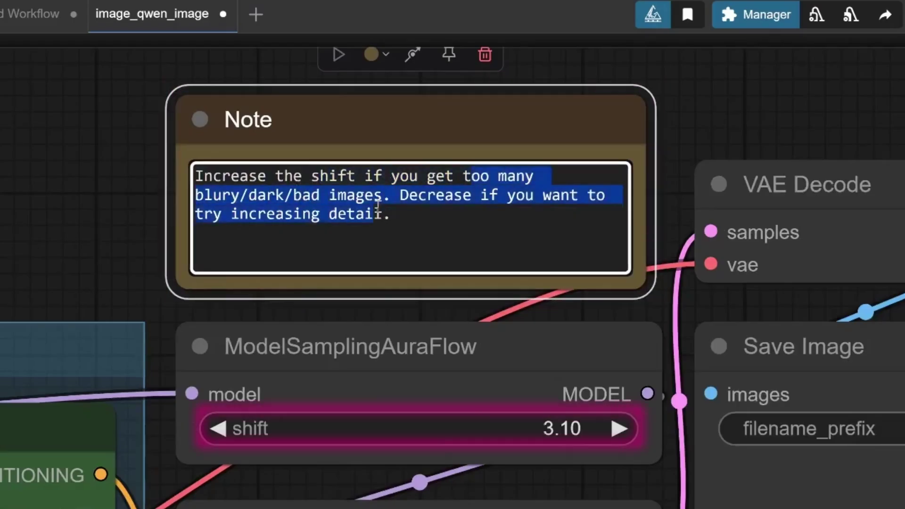
left_click(447, 222)
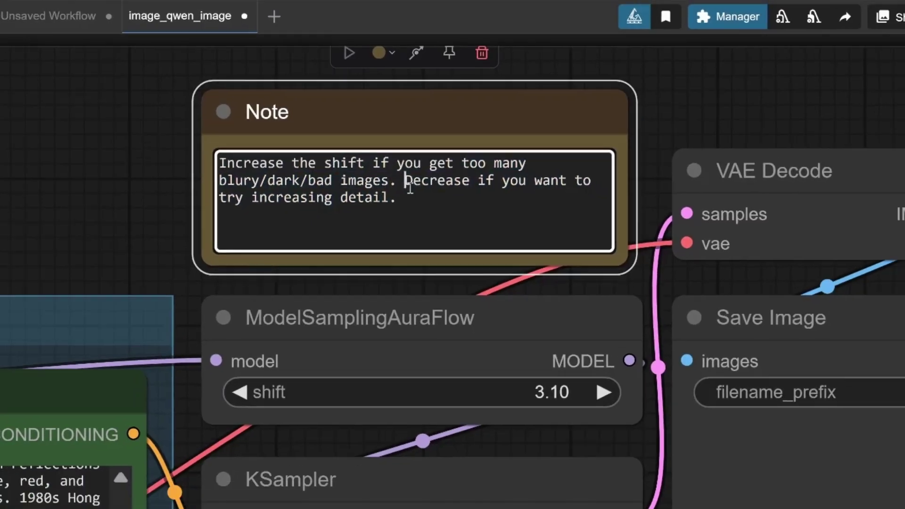
left_click_drag(399, 196, 438, 218)
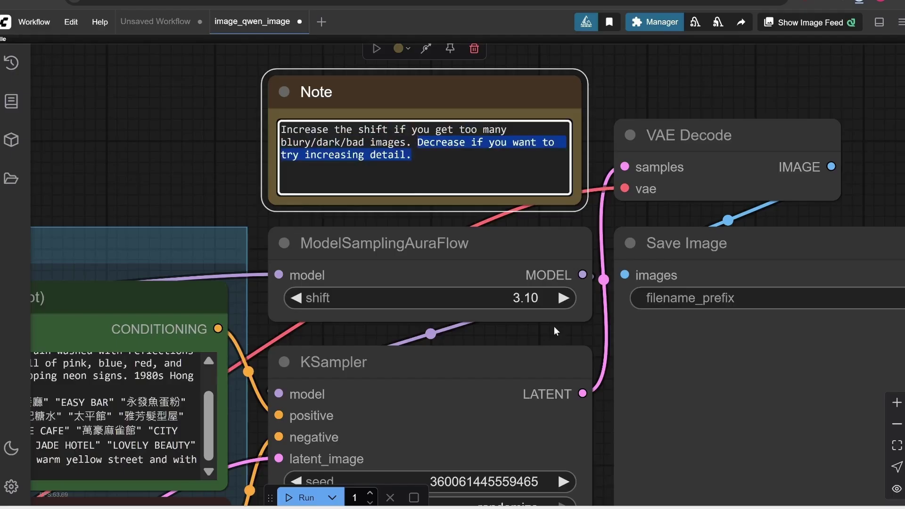
scroll(754, 165, "down", 8)
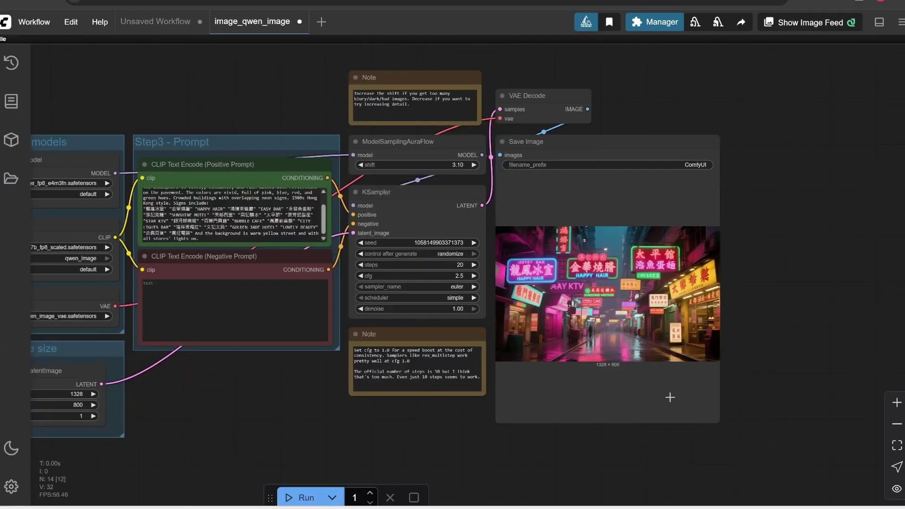
Pan around the canvas to view the rendered neon Hong Kong street image.
scroll(670, 397, "up", 3)
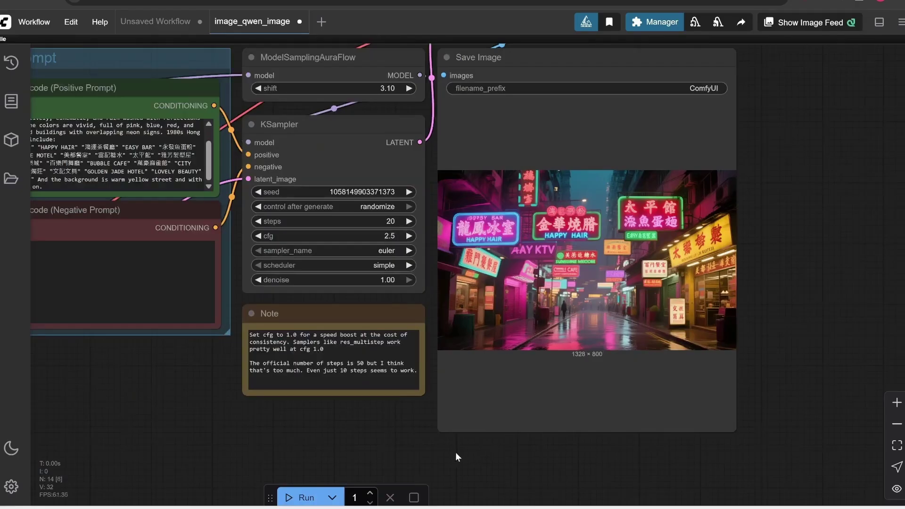
left_click_drag(391, 462, 430, 488)
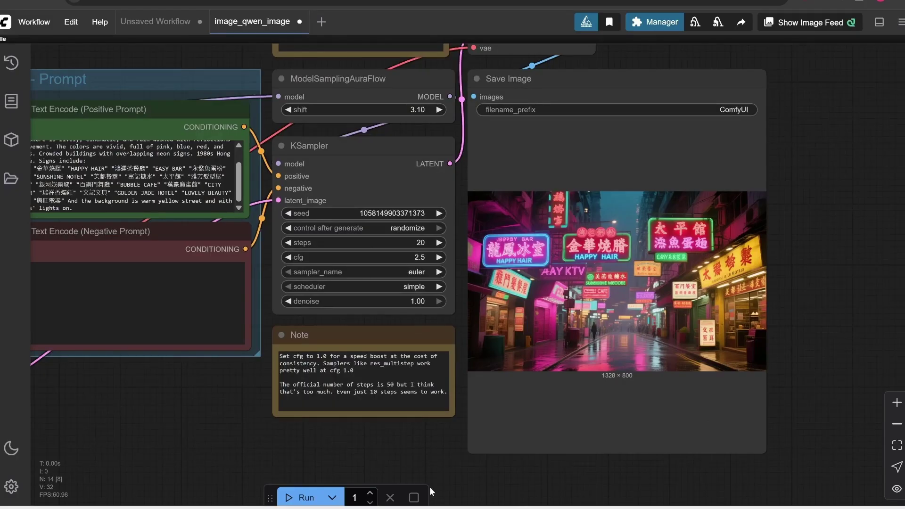
scroll(293, 459, "down", 2)
left_click_drag(263, 423, 410, 425)
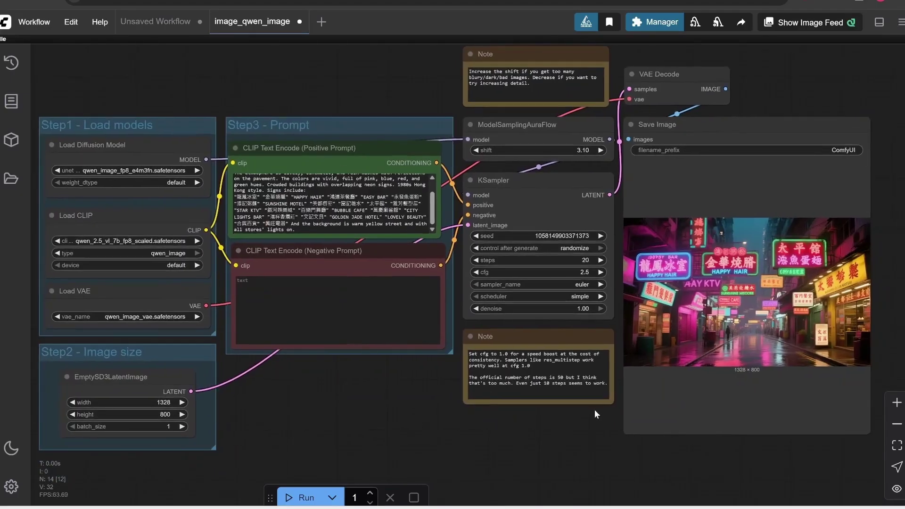
left_click_drag(600, 442, 523, 436)
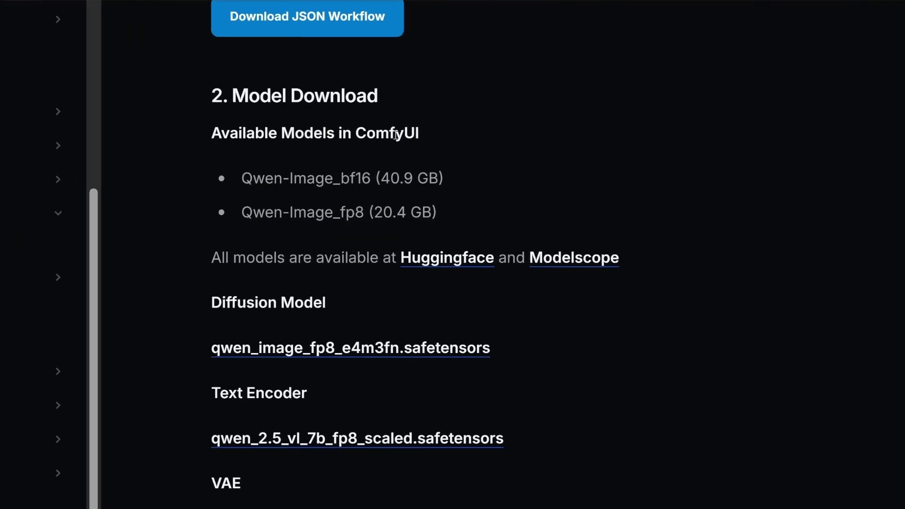
Scroll the Qwen-Image docs toward the Model Download links.
scroll(446, 261, "up", 1)
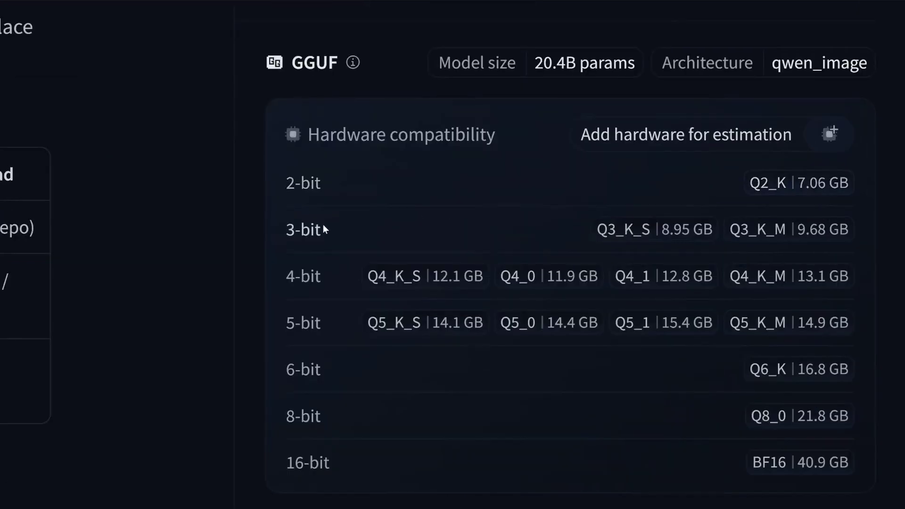
Highlight the 2-bit and 3-bit quantization sizes on the GGUF model page.
left_click_drag(286, 179, 852, 234)
left_click(268, 267)
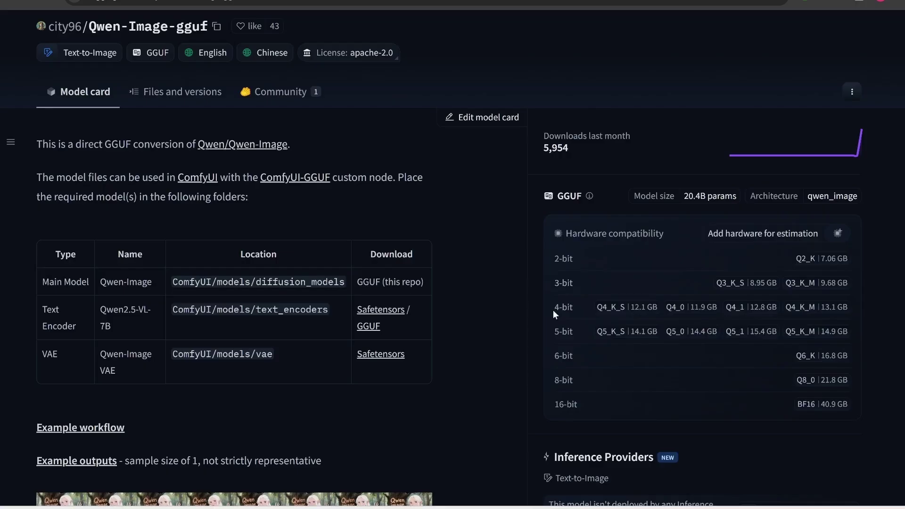
scroll(553, 310, "down", 2)
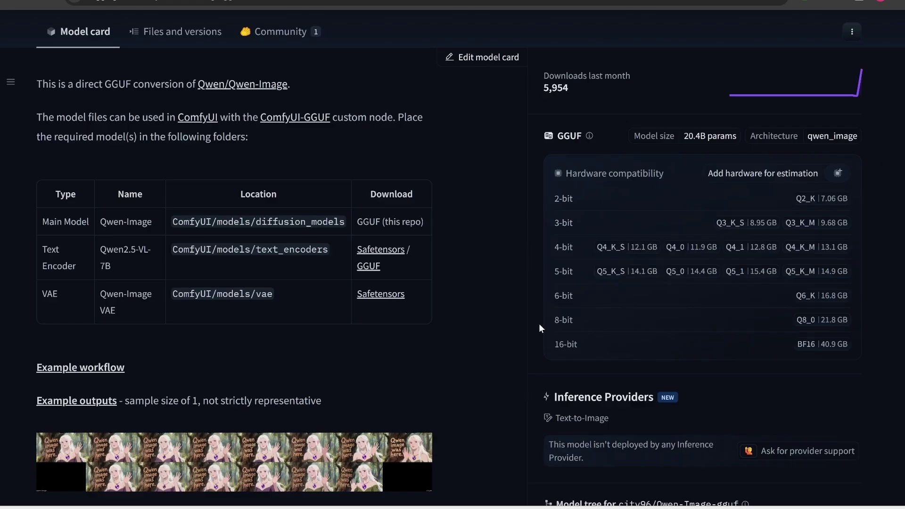
Open the example workflow as raw JSON and save it with Ctrl+S.
left_click(108, 369)
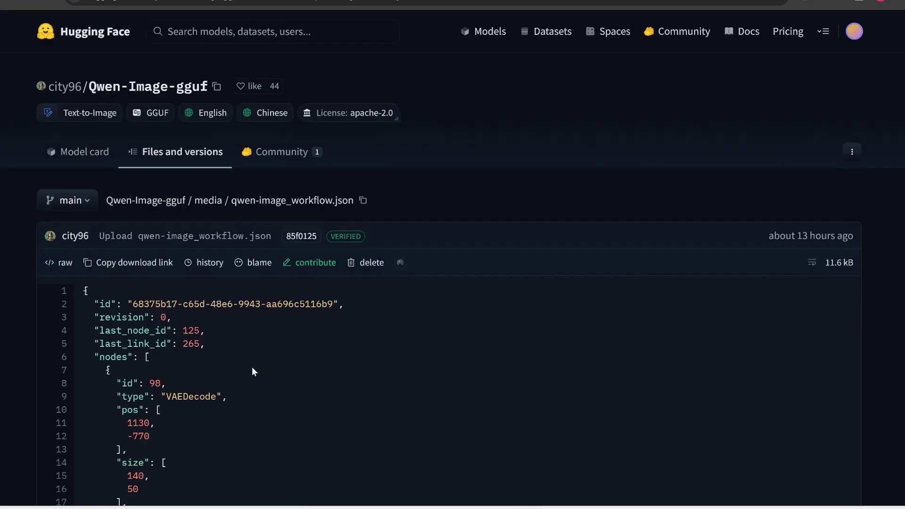
left_click(62, 264)
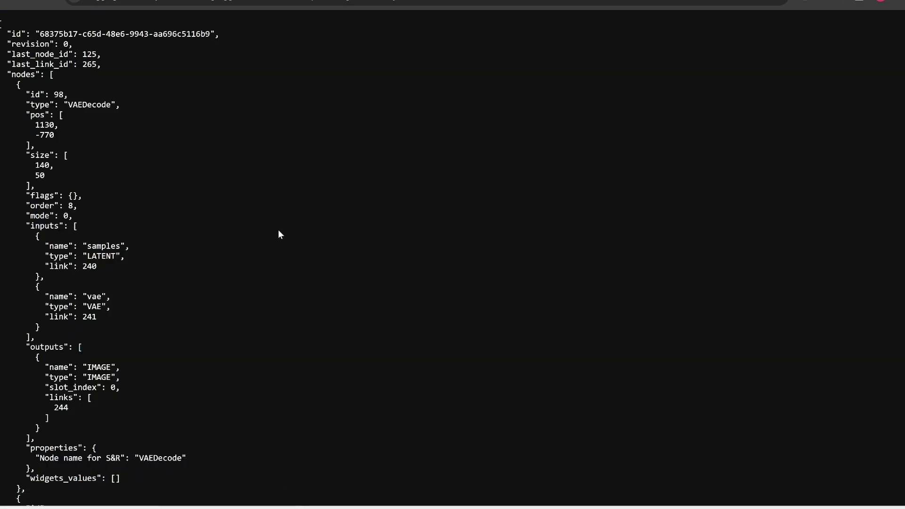
key("ctrl+s")
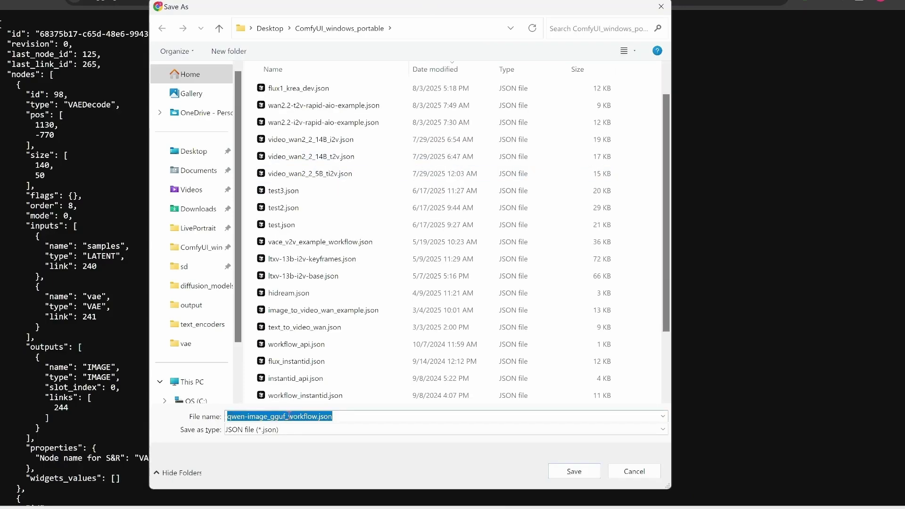
Save qwen-image_gguf_workflow.json, load it onto the canvas, and open the Manager menu.
left_click(574, 471)
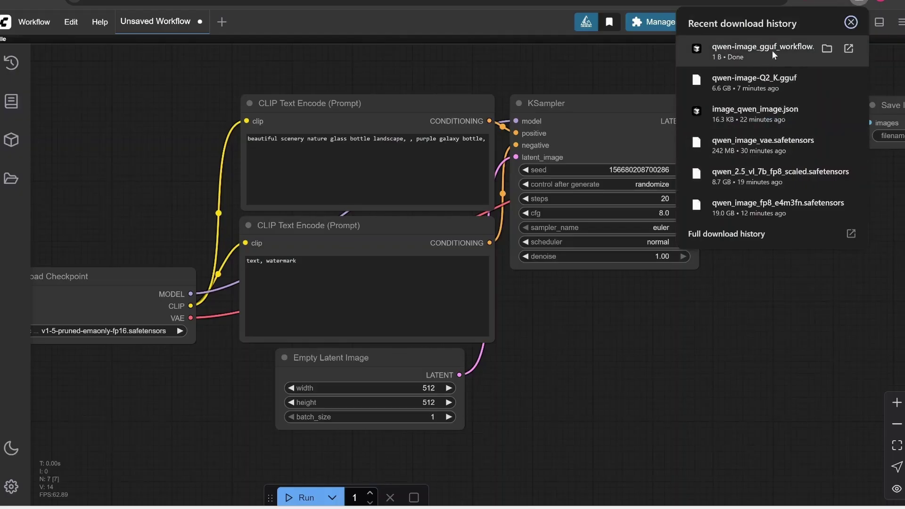
left_click_drag(772, 50, 445, 68)
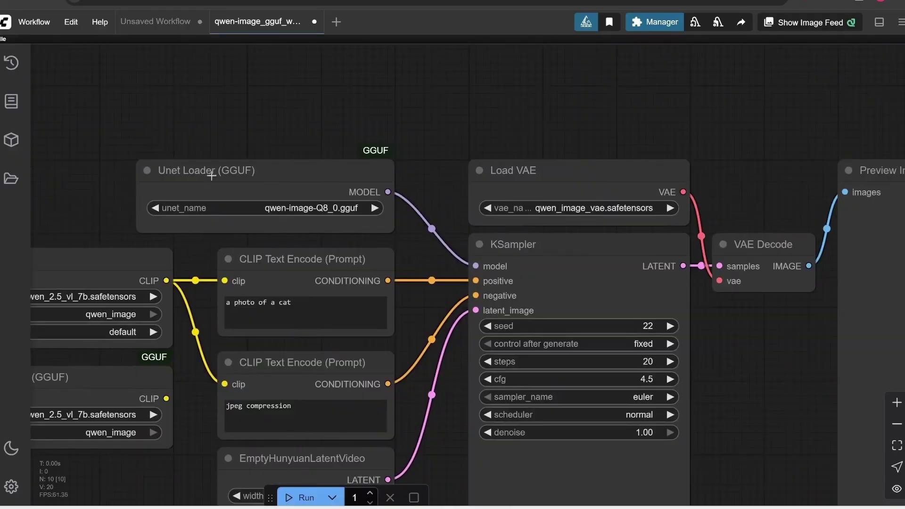
left_click(307, 180)
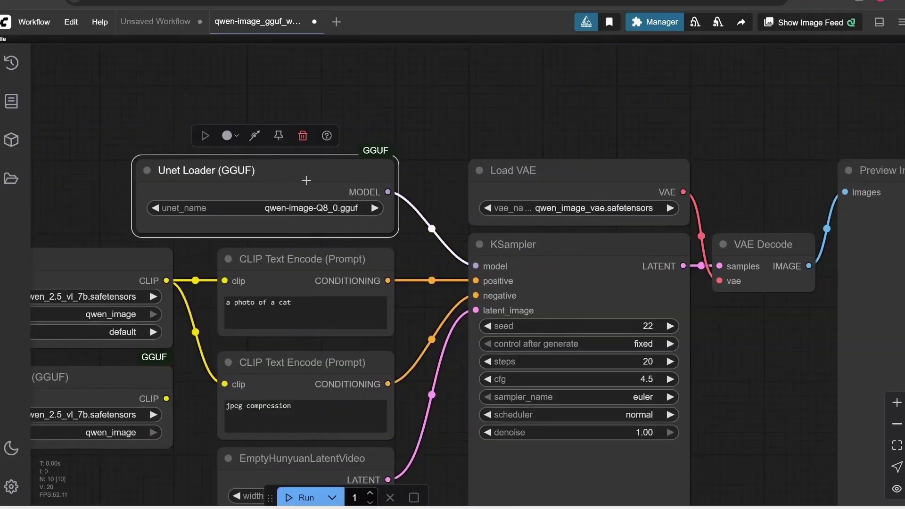
left_click(658, 24)
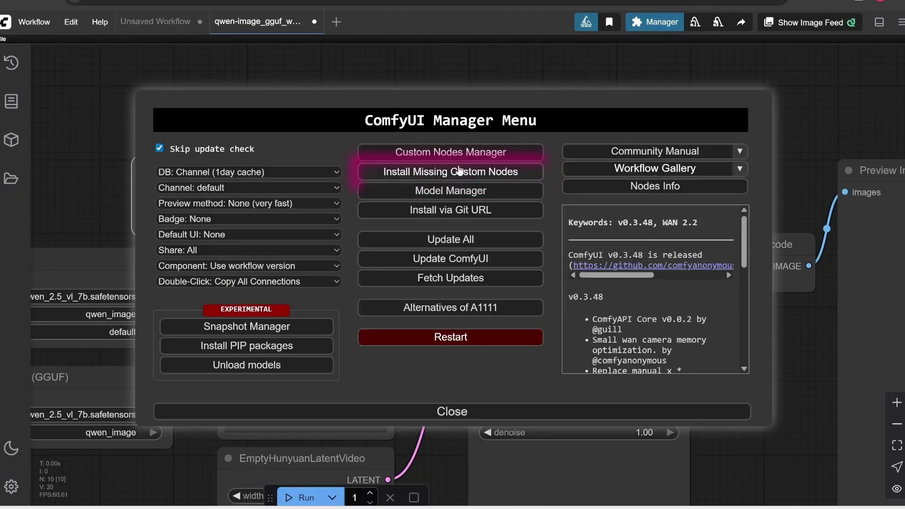
Search 'gguf' in Custom Nodes Manager, update ComfyUI-GGUF, and request a restart.
left_click(425, 152)
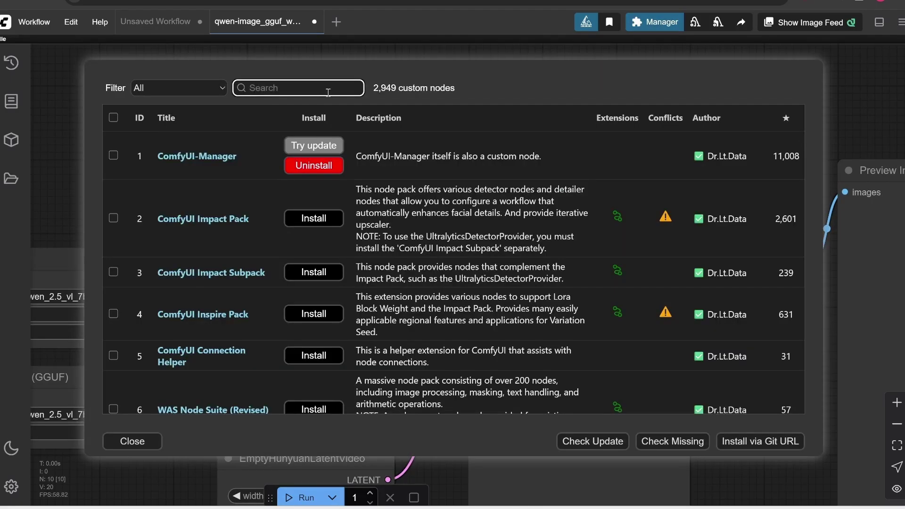
type("gguf")
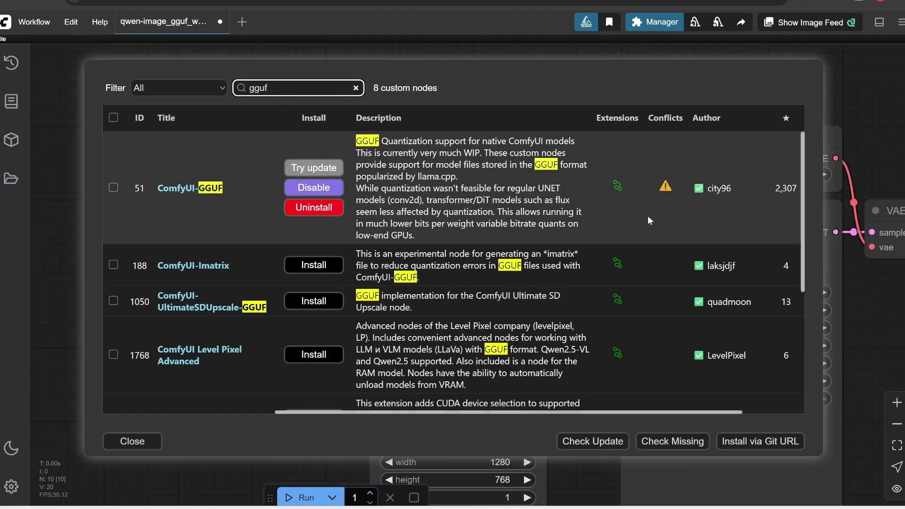
left_click(332, 168)
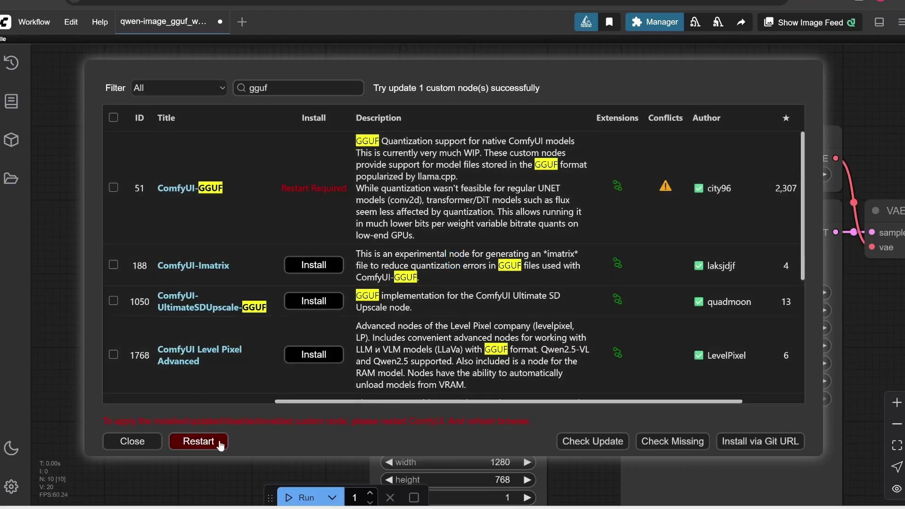
left_click(198, 441)
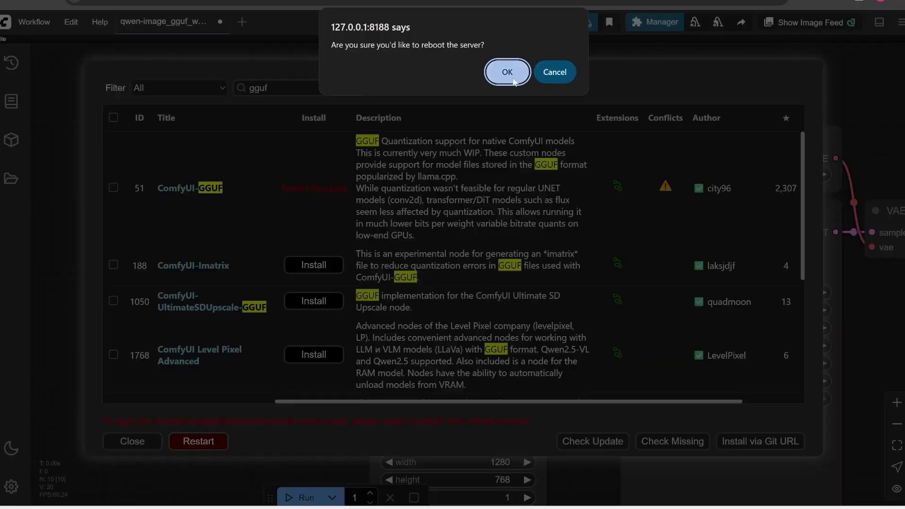
Reboot the server and set the Unet Loader (GGUF) to qwen-image-Q2_K.gguf.
left_click(512, 75)
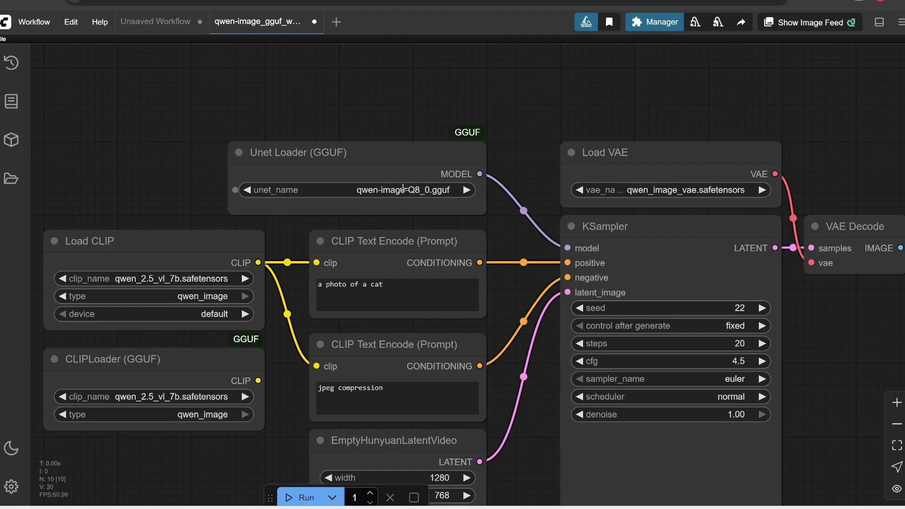
left_click(403, 189)
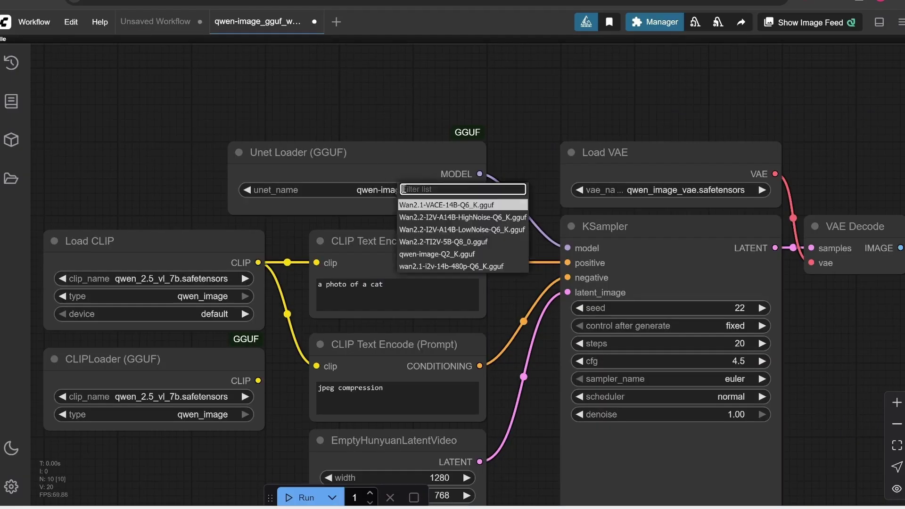
left_click(447, 255)
left_click_drag(337, 121, 318, 138)
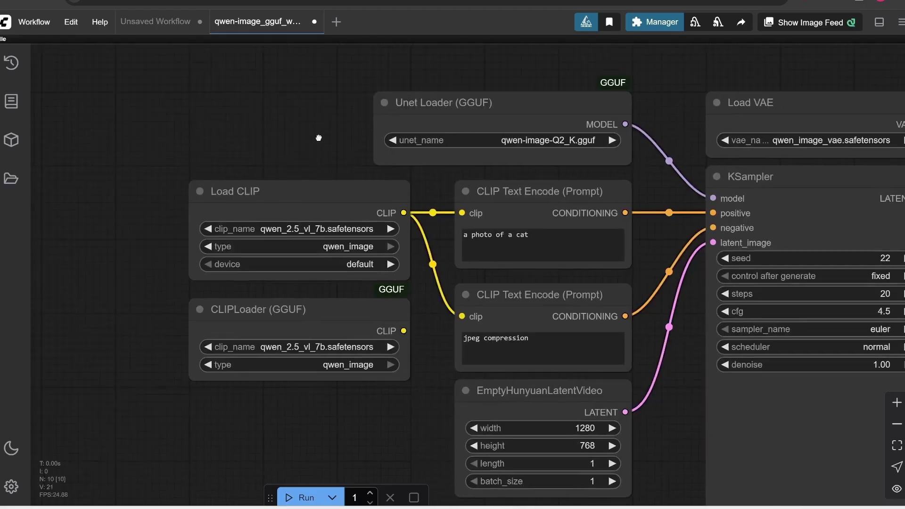
left_click(308, 230)
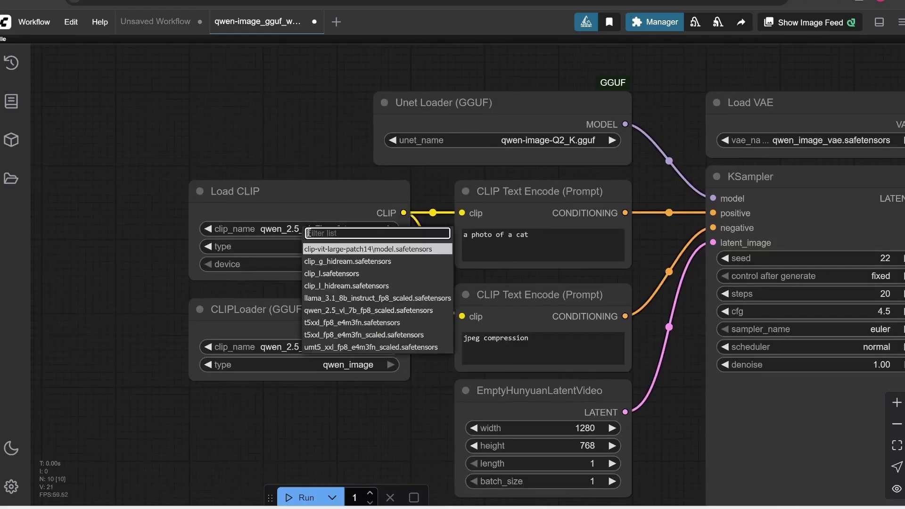
scroll(308, 233, "up", 1)
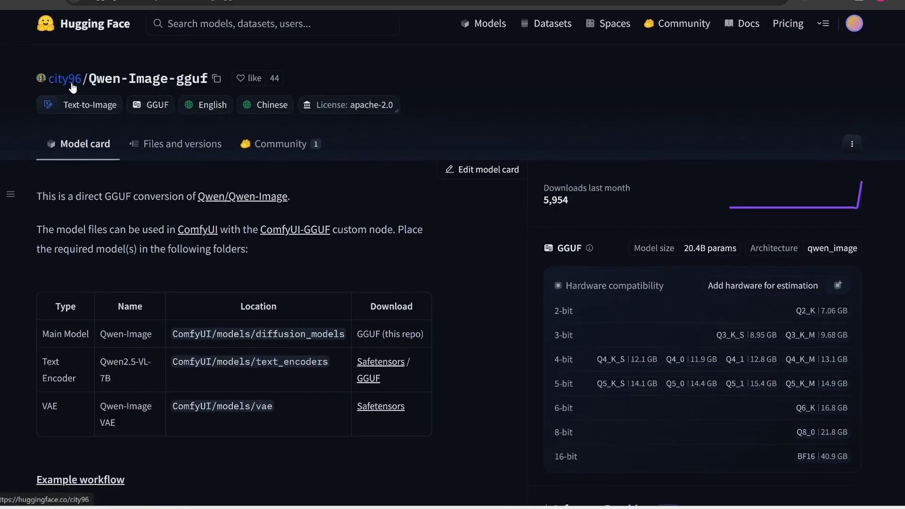
Open the Qwen2.5-VL-7B-Instruct-GGUF file list and zoom in to locate the Q2_K file.
scroll(115, 226, "down", 1)
scroll(129, 272, "down", 3)
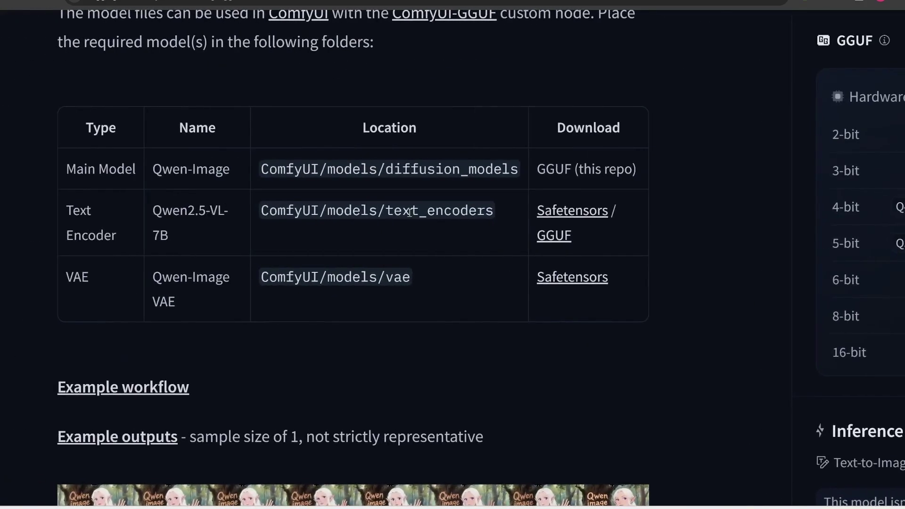
left_click(553, 238)
scroll(348, 303, "down", 3)
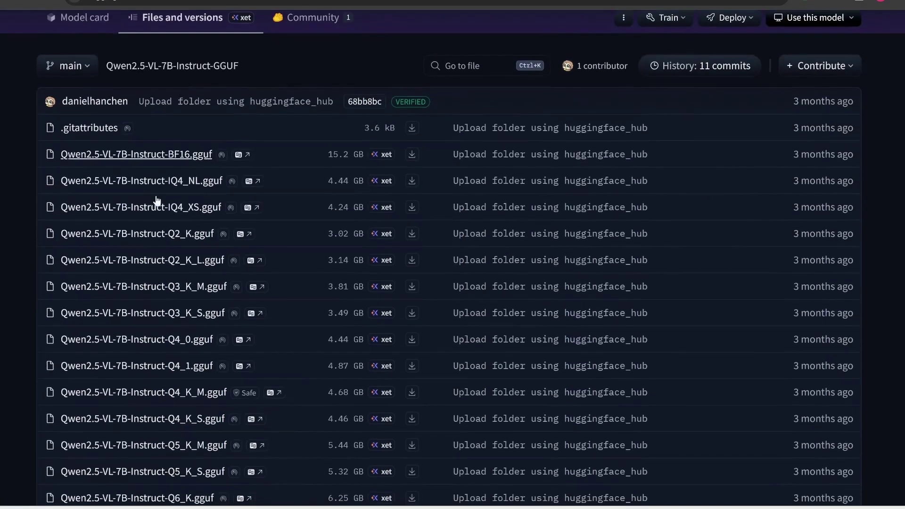
scroll(171, 188, "down", 2)
scroll(170, 184, "up", 1)
scroll(170, 181, "down", 3)
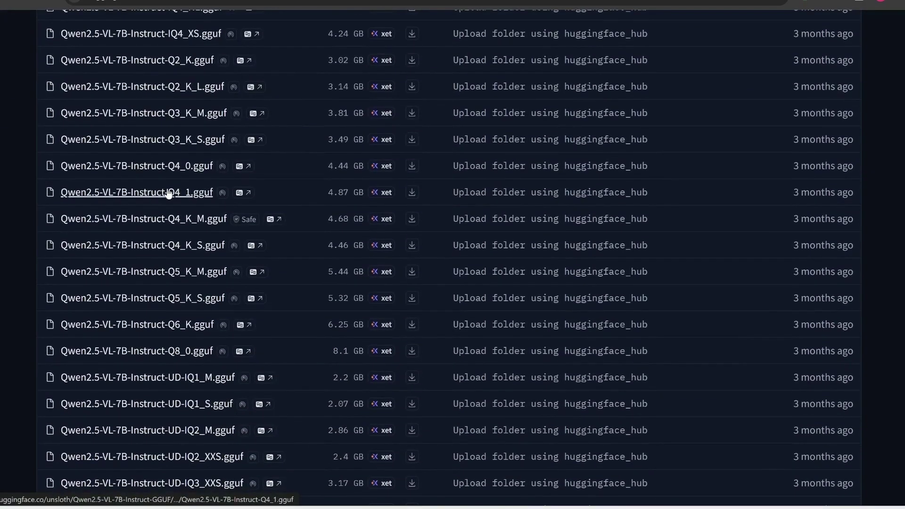
scroll(162, 219, "up", 4)
key("ctrl+plus")
key("ctrl+plus")
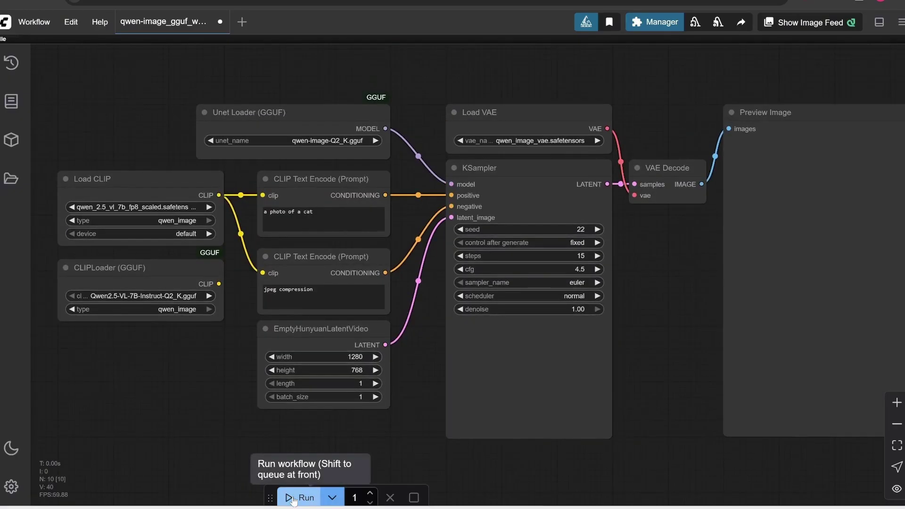
Run the Q2 GGUF workflow and pan to the 1280×768 cat photo in Preview Image.
left_click(302, 497)
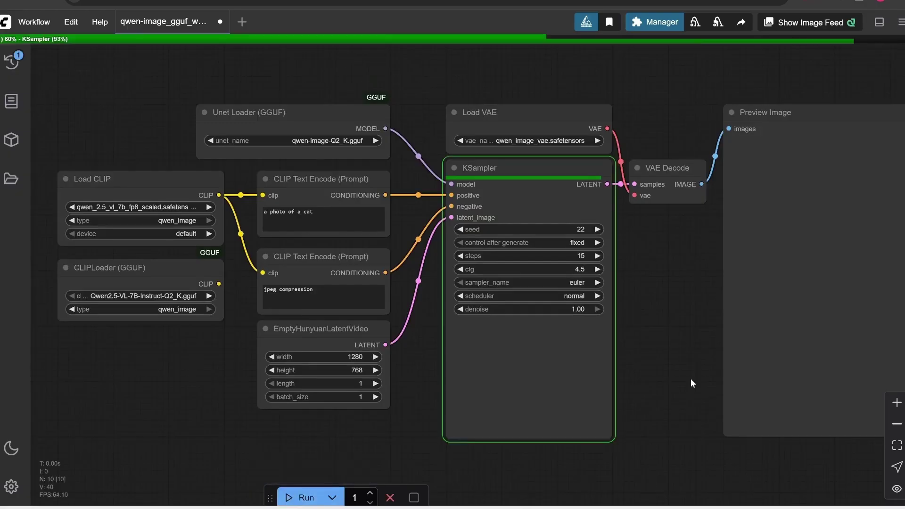
left_click_drag(691, 382, 411, 267)
scroll(415, 273, "down", 3)
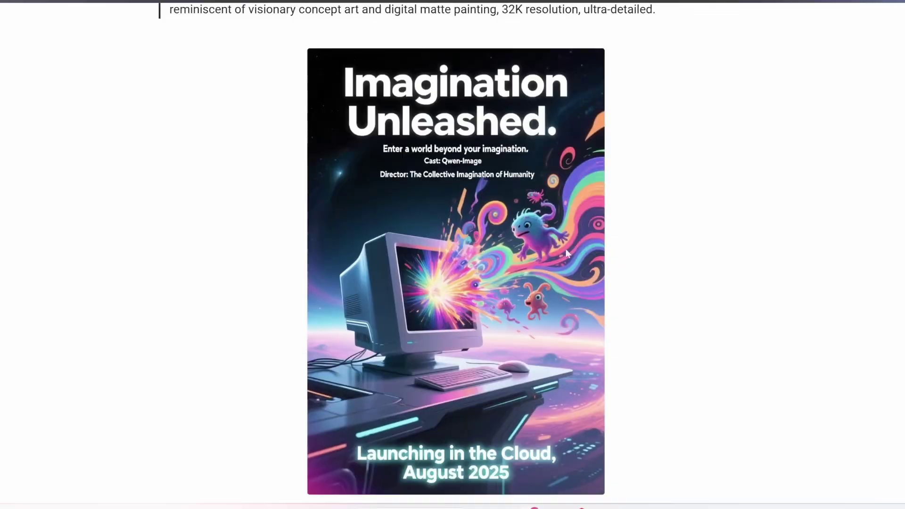
Scroll the Qwen-Image blog past the poster to the Chinese plum, orchid, bamboo and chrysanthemum slide example.
scroll(619, 319, "down", 10)
scroll(619, 290, "down", 4)
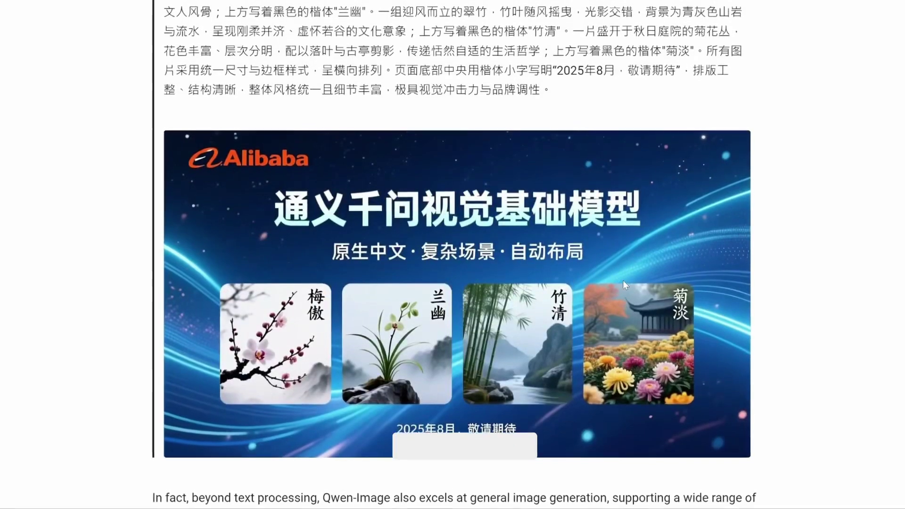